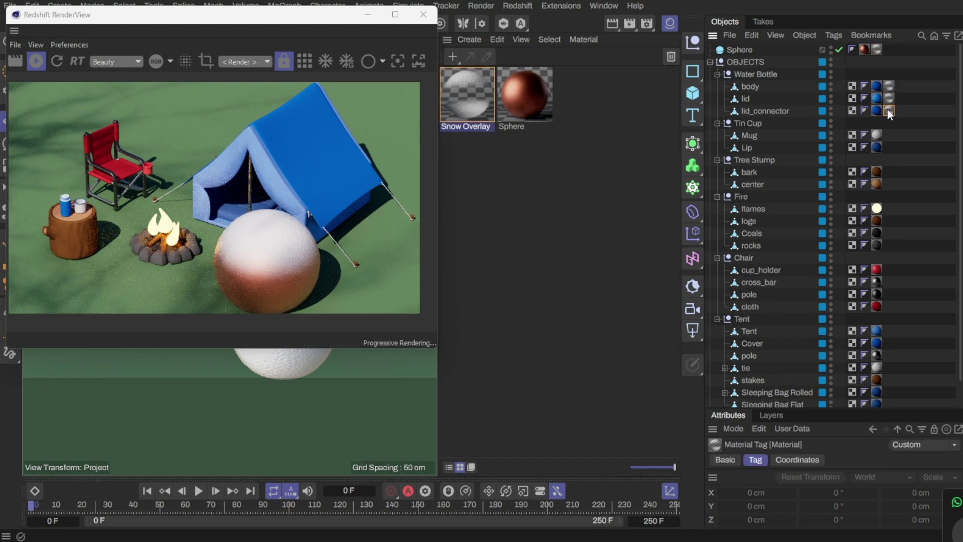
Copy the Snow Overlay material tag from the lid connector onto objects in the Tin Cup, Tree Stump, Fire, Chair and Tent groups
{"action": "left_click_drag", "start_coordinate": [888, 110], "coordinate": [893, 135], "text": "ctrl"}
{"action": "left_click_drag", "start_coordinate": [891, 135], "coordinate": [894, 184], "text": "ctrl"}
{"action": "left_click_drag", "start_coordinate": [891, 184], "coordinate": [889, 221], "text": "ctrl"}
{"action": "left_click_drag", "start_coordinate": [889, 221], "coordinate": [889, 232], "text": "ctrl"}
{"action": "scroll", "coordinate": [892, 231], "scroll_direction": "down", "scroll_amount": 2}
{"action": "left_click_drag", "start_coordinate": [889, 233], "coordinate": [889, 266], "text": "ctrl"}
{"action": "left_click_drag", "start_coordinate": [889, 265], "coordinate": [889, 315], "text": "ctrl"}
{"action": "left_click_drag", "start_coordinate": [889, 315], "coordinate": [892, 384], "text": "ctrl"}
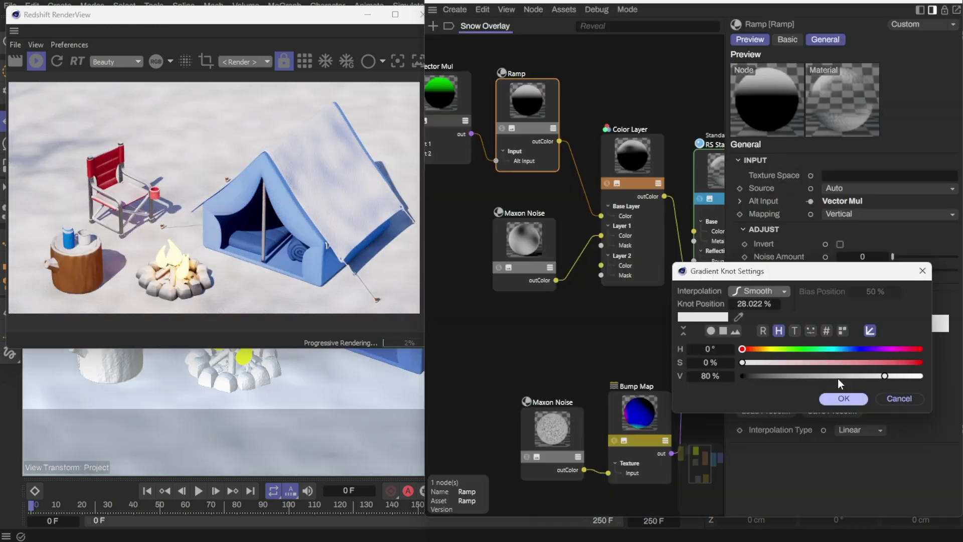
Adjust the brightness of the light knot on the Snow Overlay material's Ramp node and confirm its knot settings
{"action": "left_click_drag", "start_coordinate": [838, 378], "coordinate": [869, 378]}
{"action": "left_click", "coordinate": [844, 397]}
{"action": "double_click", "coordinate": [802, 339]}
{"action": "left_click", "coordinate": [844, 399]}
{"action": "middle_click_drag", "start_coordinate": [584, 323], "coordinate": [578, 322]}
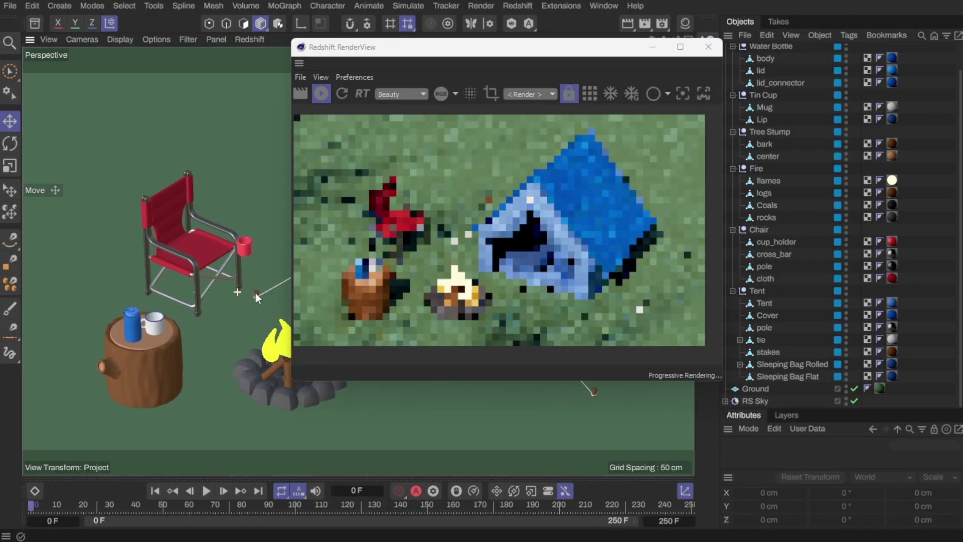
Collapse the OBJECTS group and enable the disabled Sphere in the scene
{"action": "scroll", "coordinate": [920, 175], "scroll_direction": "up", "scroll_amount": 2}
{"action": "scroll", "coordinate": [853, 306], "scroll_direction": "down", "scroll_amount": 2}
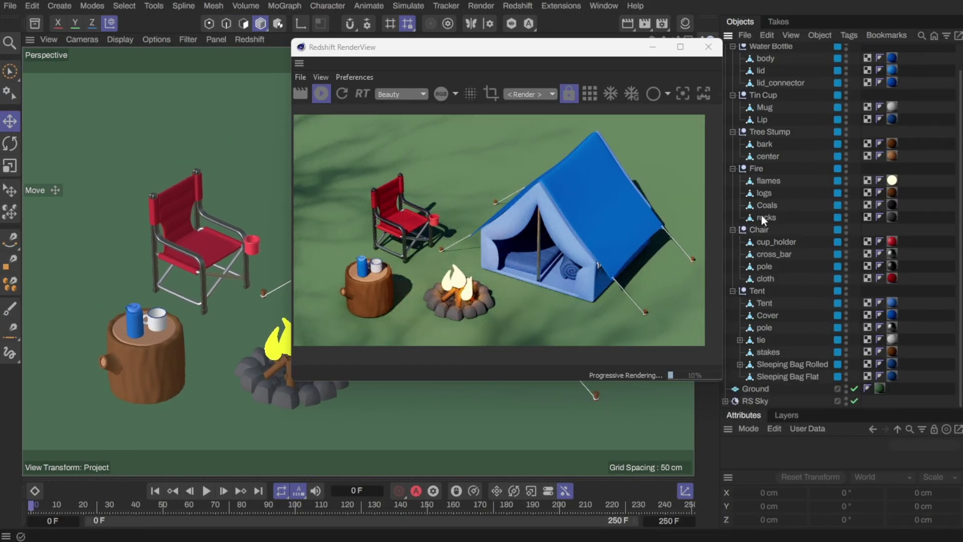
{"action": "scroll", "coordinate": [802, 203], "scroll_direction": "up", "scroll_amount": 2}
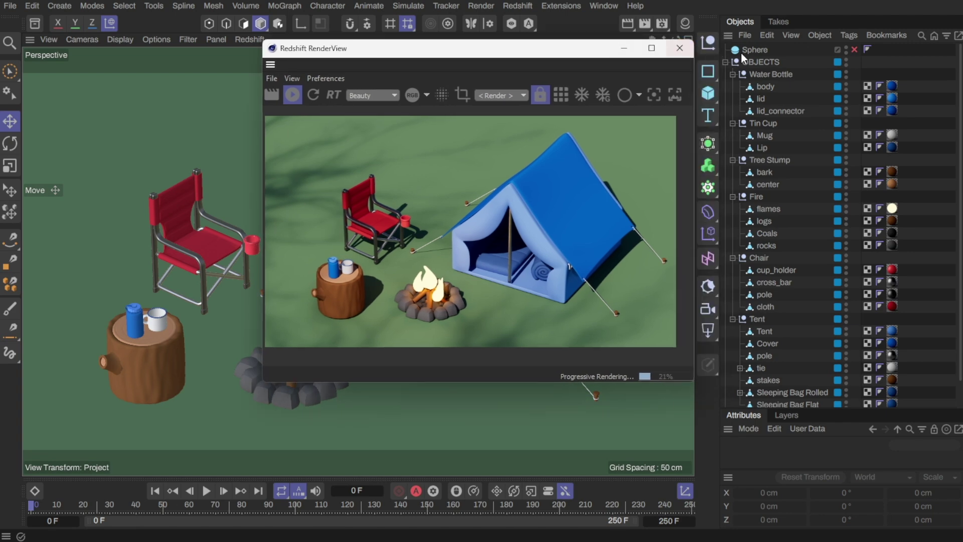
{"action": "left_click", "coordinate": [725, 62]}
{"action": "left_click", "coordinate": [807, 50]}
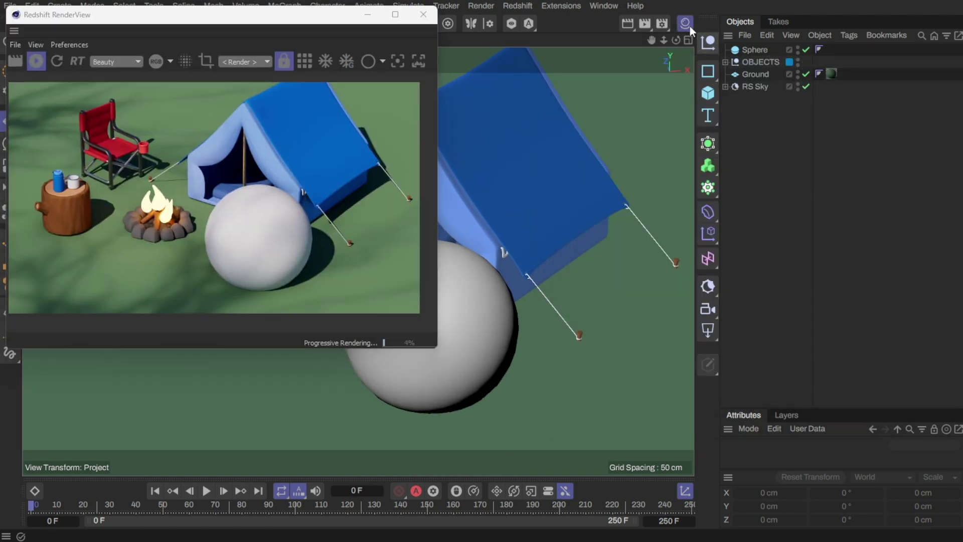
Create a default material named Sphere, assign it to the sphere object and open it for editing
{"action": "left_click_drag", "start_coordinate": [504, 123], "coordinate": [485, 123]}
{"action": "double_click", "coordinate": [537, 149]}
{"action": "double_click", "coordinate": [511, 125]}
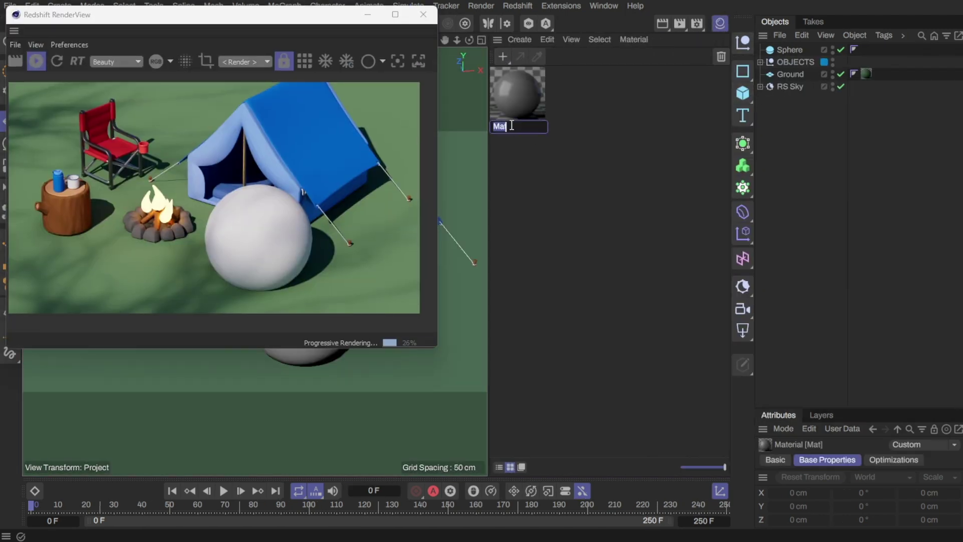
{"action": "left_click_drag", "start_coordinate": [794, 48], "coordinate": [794, 50]}
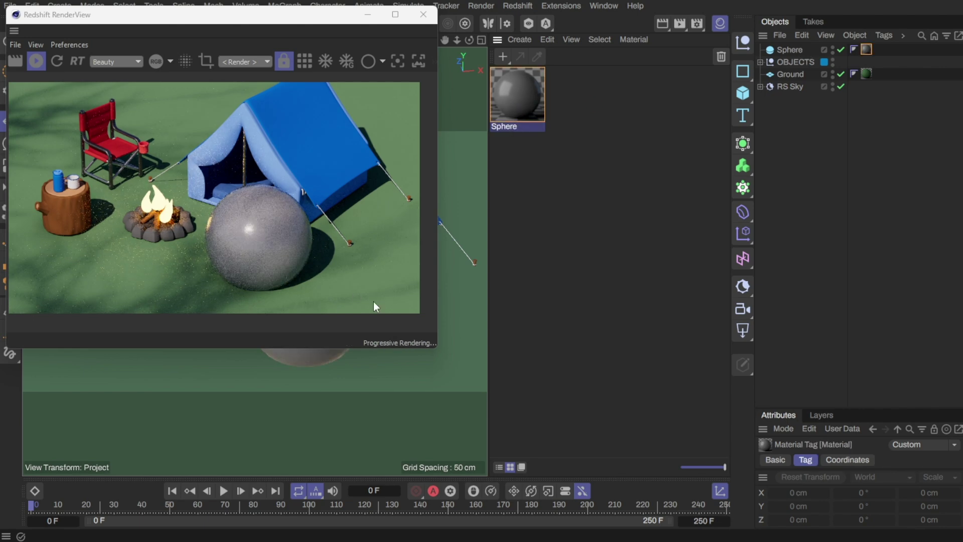
{"action": "double_click", "coordinate": [507, 103]}
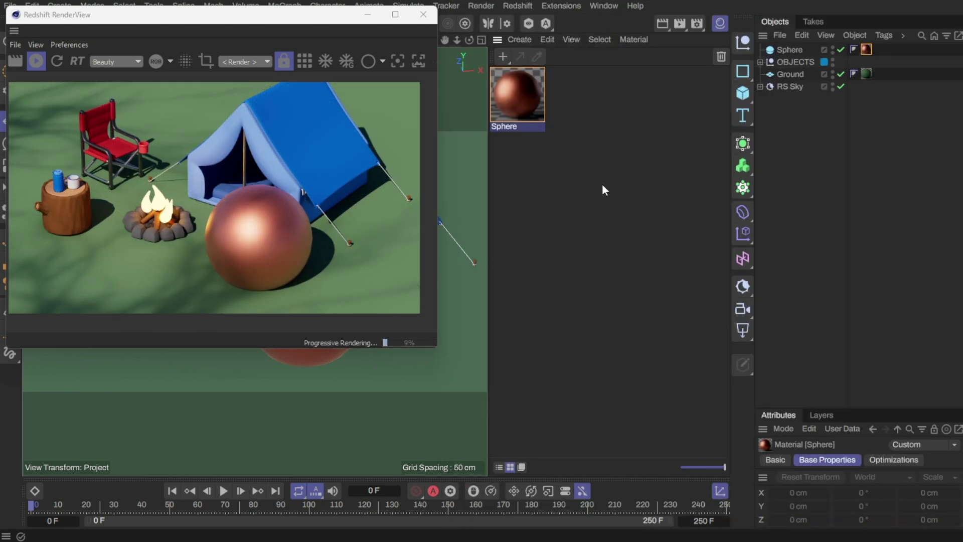
Create a Standard material named Snow Overlay and assign it to the sphere on top of its copper material
{"action": "left_click", "coordinate": [520, 40]}
{"action": "mouse_move", "coordinate": [550, 77]}
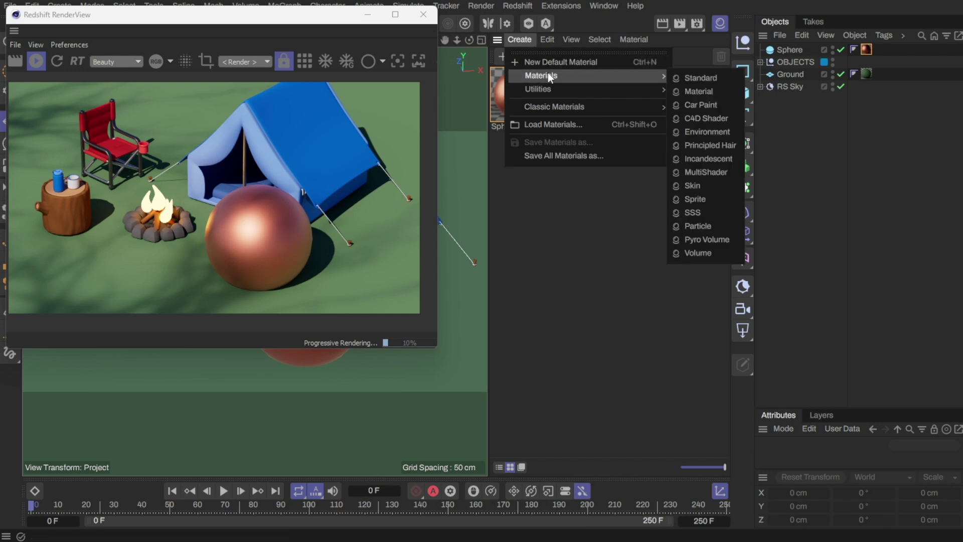
{"action": "left_click", "coordinate": [687, 79]}
{"action": "type", "text": "Snow Overlay"}
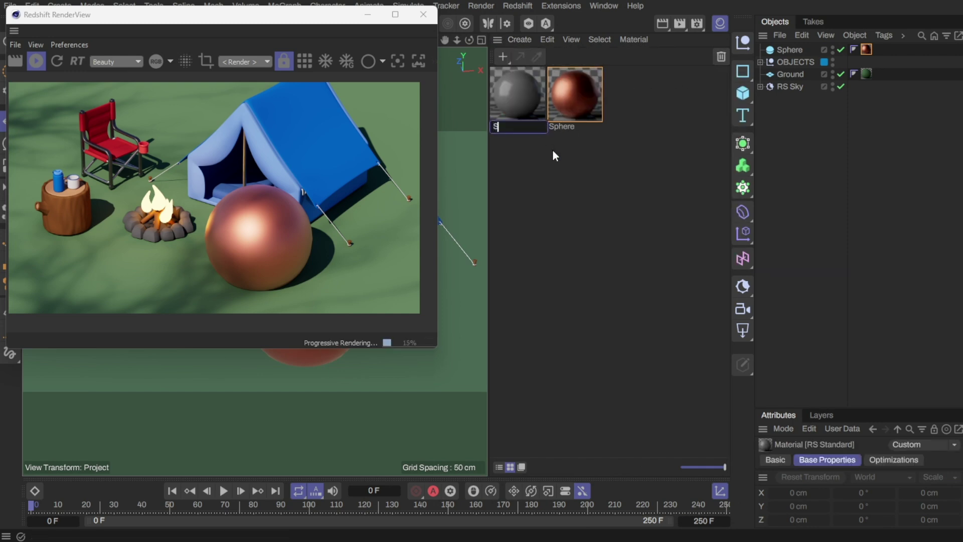
{"action": "key", "text": "Return"}
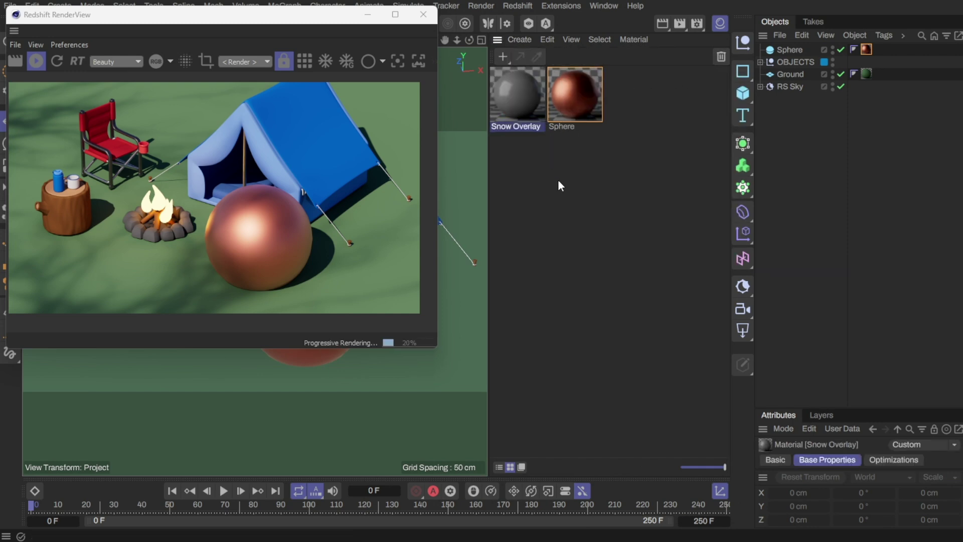
{"action": "left_click_drag", "start_coordinate": [729, 98], "coordinate": [790, 48]}
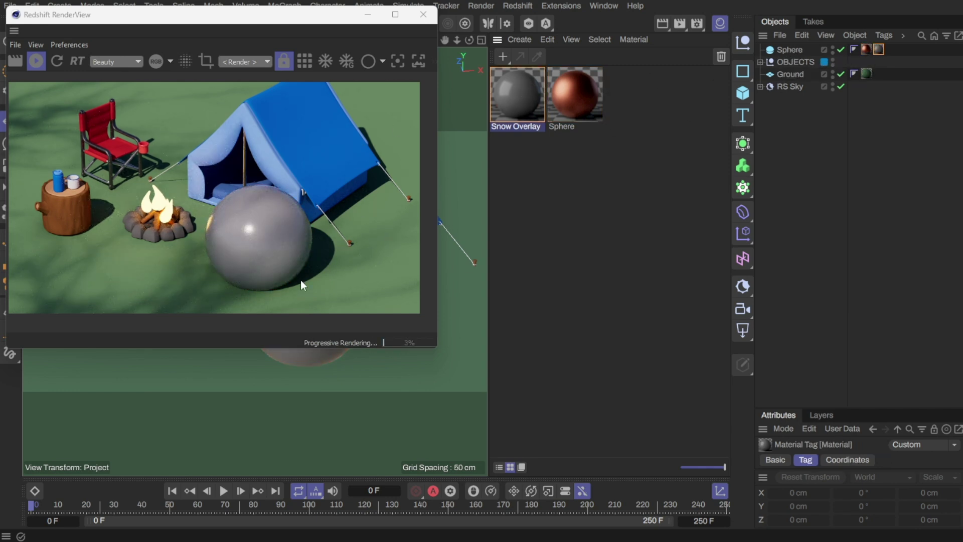
Open the Snow Overlay material's node graph and add a State node
{"action": "double_click", "coordinate": [532, 99]}
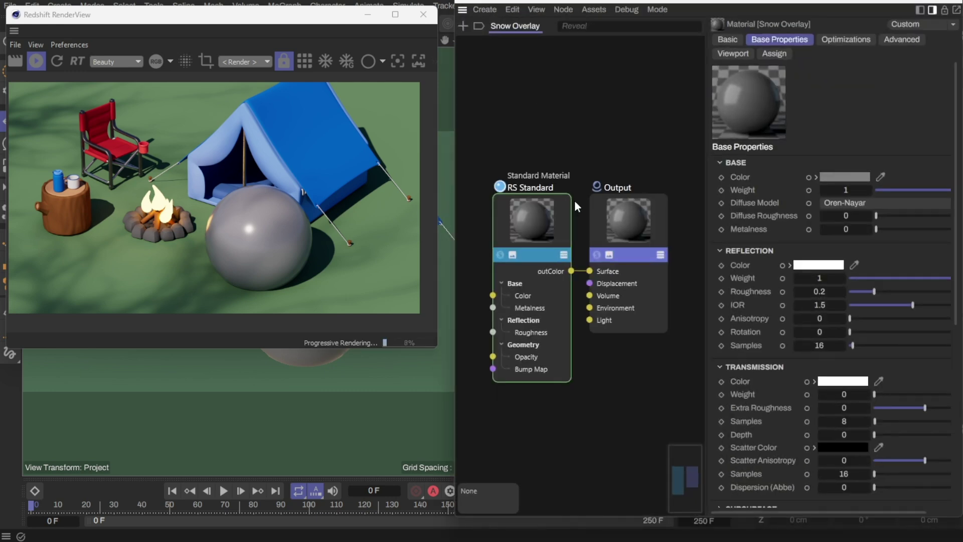
{"action": "left_click_drag", "start_coordinate": [455, 210], "coordinate": [425, 212]}
{"action": "middle_click_drag", "start_coordinate": [553, 247], "coordinate": [600, 247]}
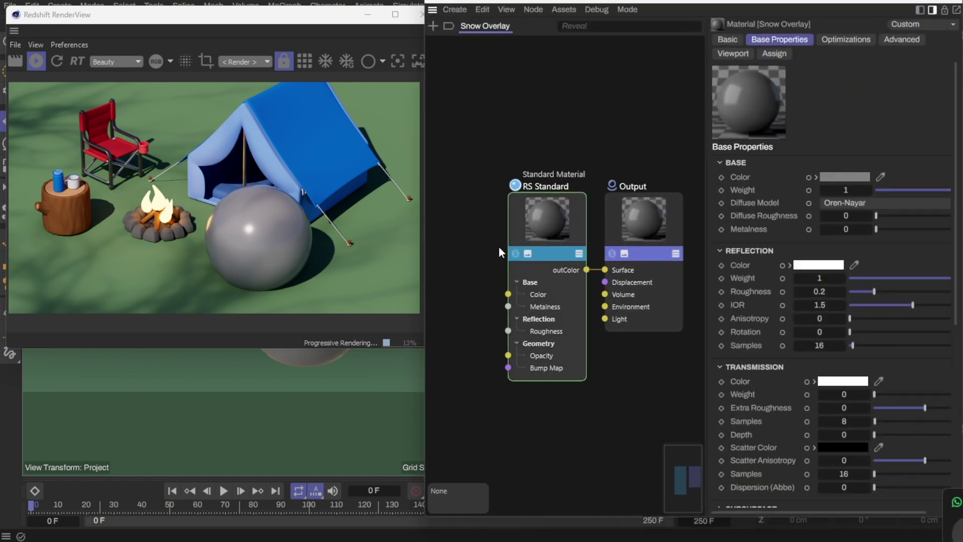
{"action": "middle_click_drag", "start_coordinate": [440, 235], "coordinate": [568, 232]}
{"action": "left_click", "coordinate": [432, 27]}
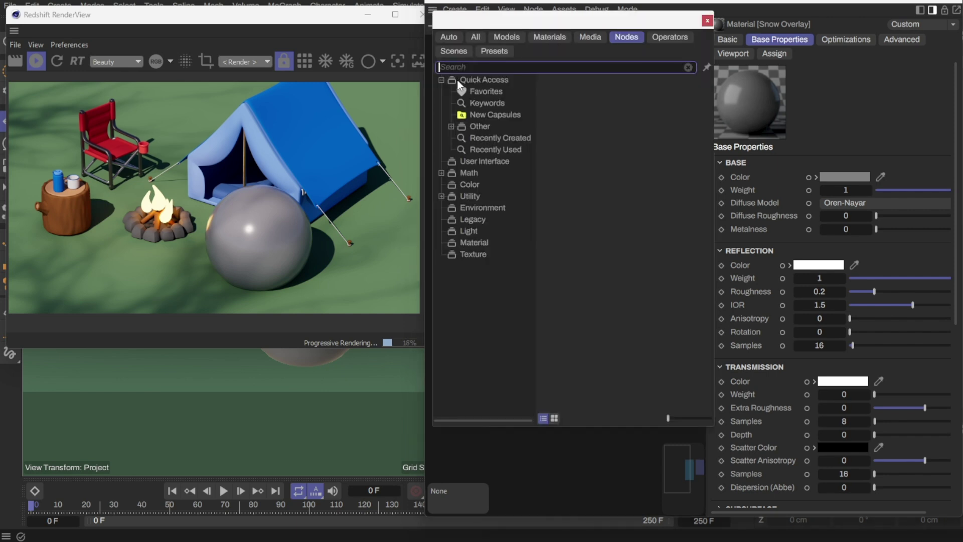
{"action": "type", "text": "sa"}
{"action": "key", "text": "BackSpace"}
{"action": "key", "text": "BackSpace"}
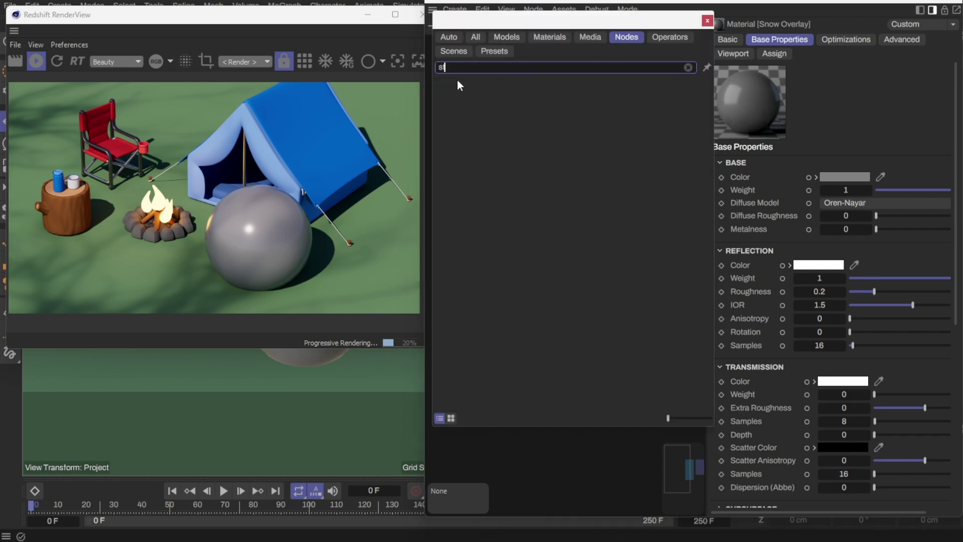
{"action": "type", "text": "state"}
{"action": "double_click", "coordinate": [468, 84]}
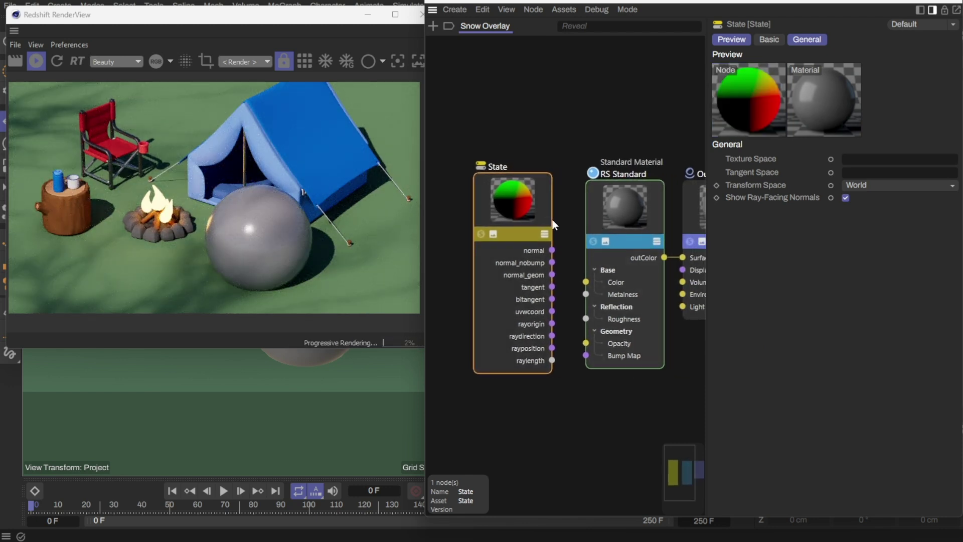
Place the State node before RS Standard and connect its normal output to the Base Color input
{"action": "left_click_drag", "start_coordinate": [529, 200], "coordinate": [489, 200]}
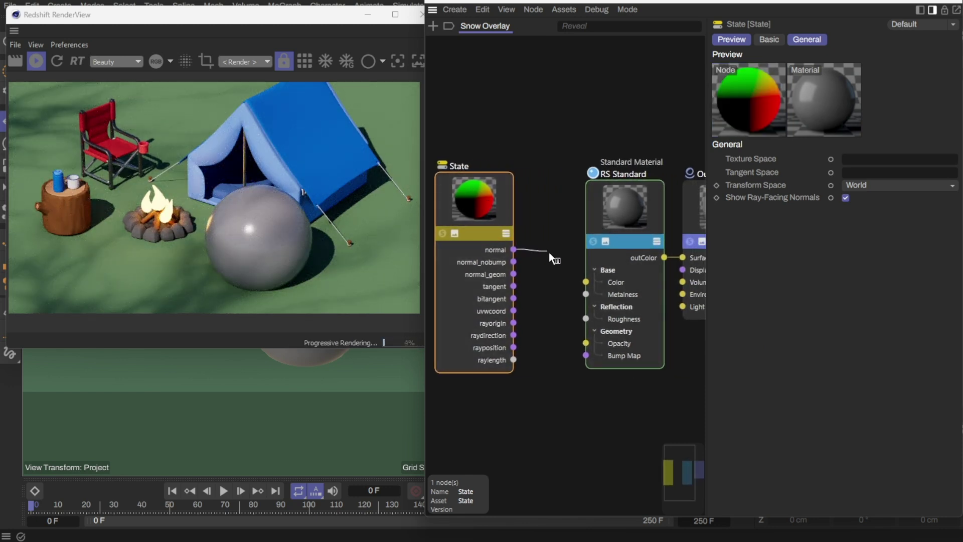
{"action": "left_click_drag", "start_coordinate": [588, 281], "coordinate": [587, 282]}
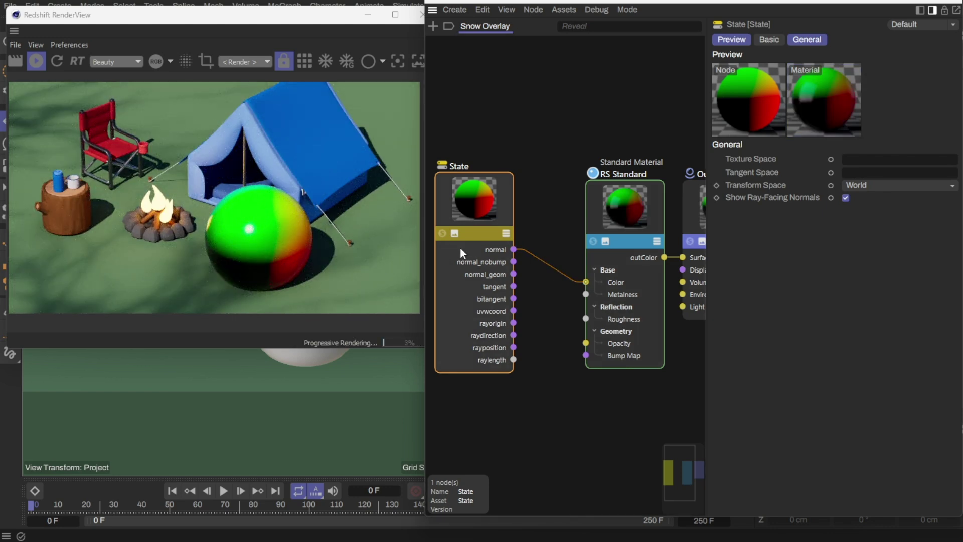
{"action": "middle_click_drag", "start_coordinate": [525, 176], "coordinate": [549, 174]}
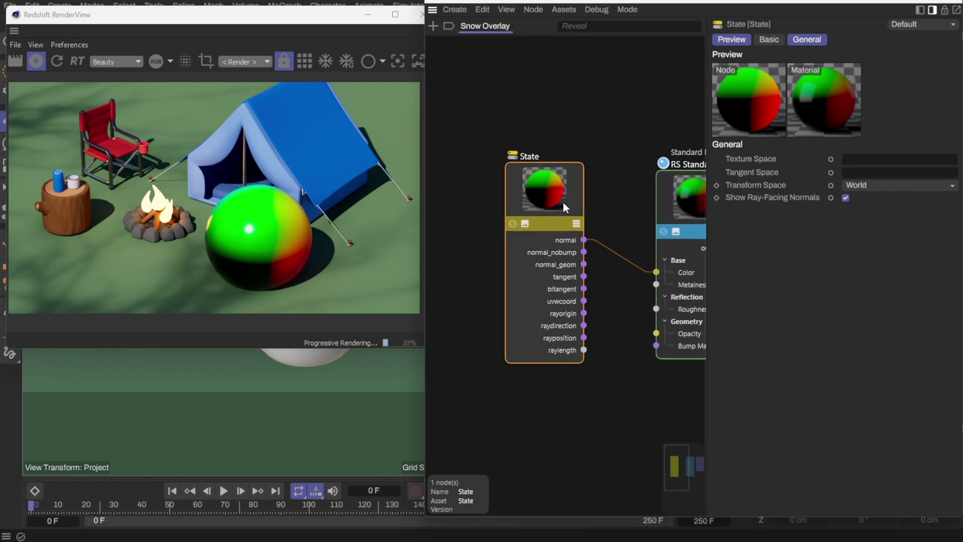
Add a Vector Mul node from the vector math nodes to the Snow Overlay graph
{"action": "left_click", "coordinate": [563, 201]}
{"action": "left_click", "coordinate": [456, 11]}
{"action": "left_click", "coordinate": [468, 33]}
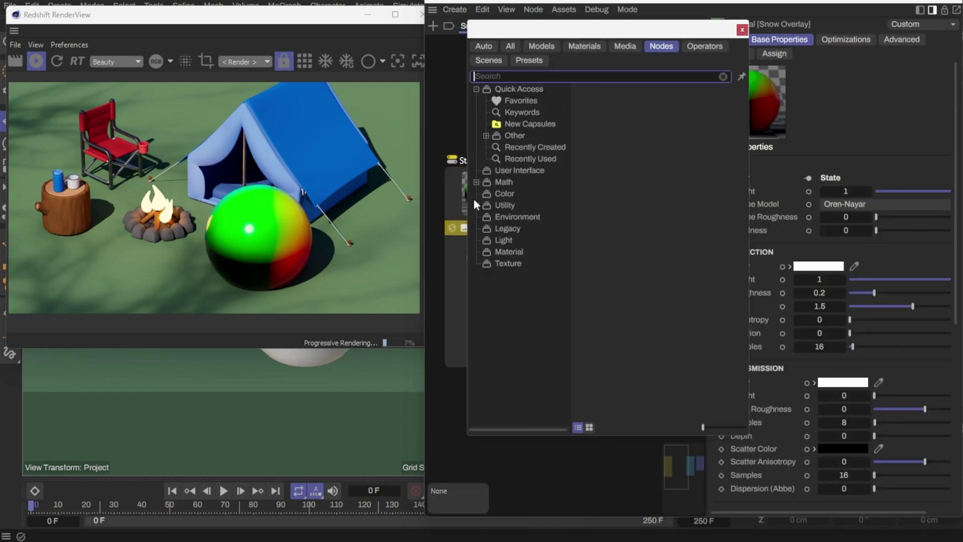
{"action": "left_click", "coordinate": [477, 182]}
{"action": "left_click", "coordinate": [515, 217]}
{"action": "double_click", "coordinate": [619, 312]}
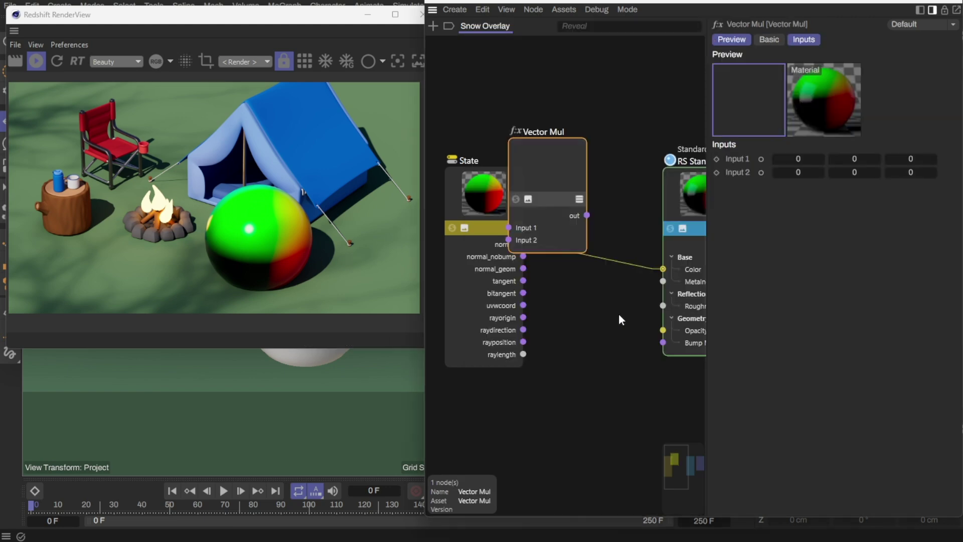
Insert Vector Mul between State and RS Standard, with the normal output feeding Input 1 and its output feeding Base Color
{"action": "left_click_drag", "start_coordinate": [549, 173], "coordinate": [592, 167]}
{"action": "left_click_drag", "start_coordinate": [523, 244], "coordinate": [554, 223]}
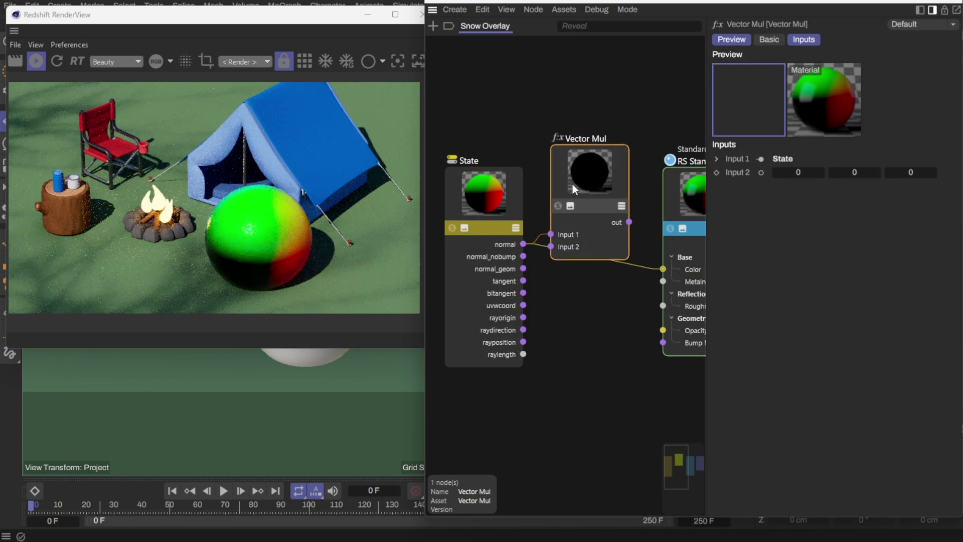
{"action": "left_click_drag", "start_coordinate": [573, 184], "coordinate": [565, 213]}
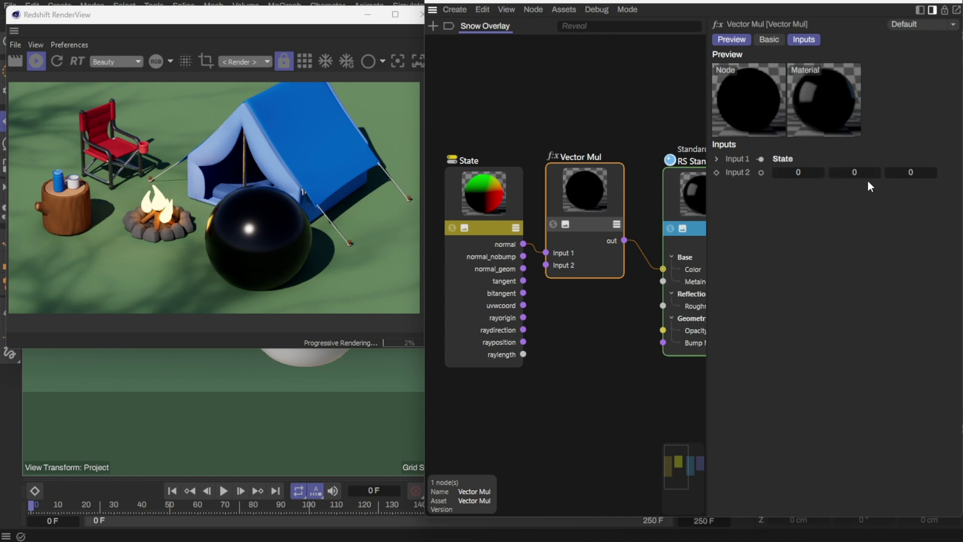
Set the second component of Vector Mul's Input 2 to 1
{"action": "double_click", "coordinate": [854, 172]}
{"action": "type", "text": "1"}
{"action": "key", "text": "Return"}
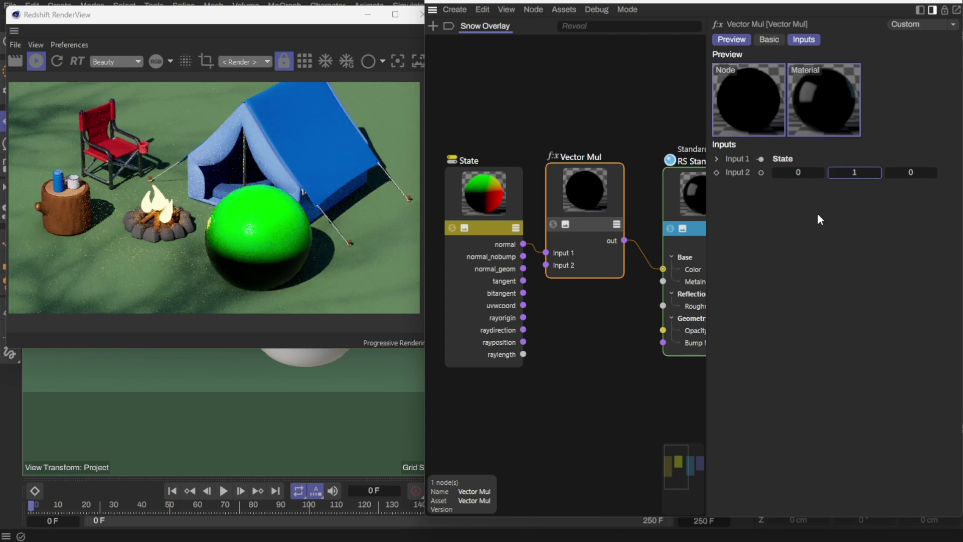
Move the State and Vector Mul nodes away from RS Standard and add a Ramp node
{"action": "middle_click_drag", "start_coordinate": [595, 307], "coordinate": [644, 306]}
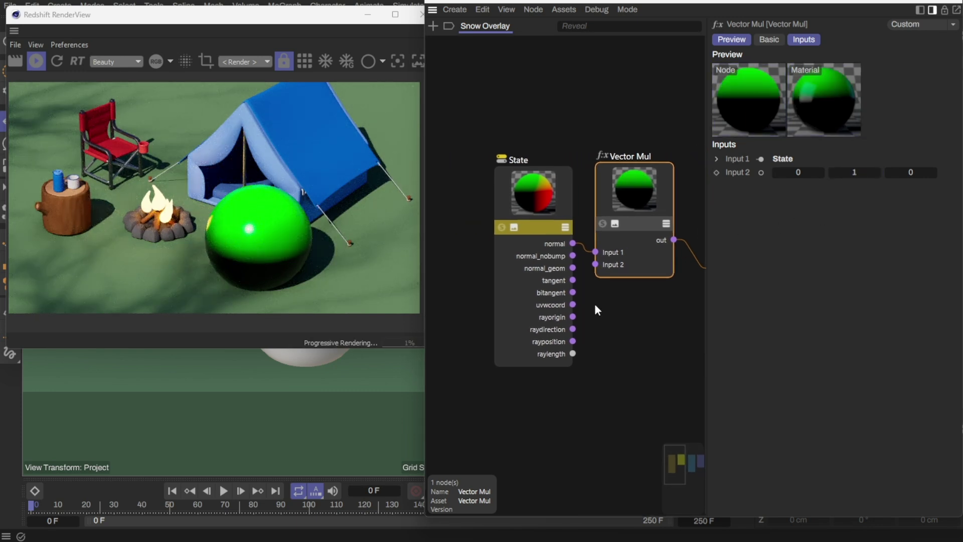
{"action": "left_click_drag", "start_coordinate": [517, 136], "coordinate": [630, 194]}
{"action": "mouse_move", "coordinate": [630, 193]}
{"action": "middle_mouse_down"}
{"action": "mouse_move", "coordinate": [520, 207]}
{"action": "mouse_move", "coordinate": [611, 197]}
{"action": "middle_mouse_up"}
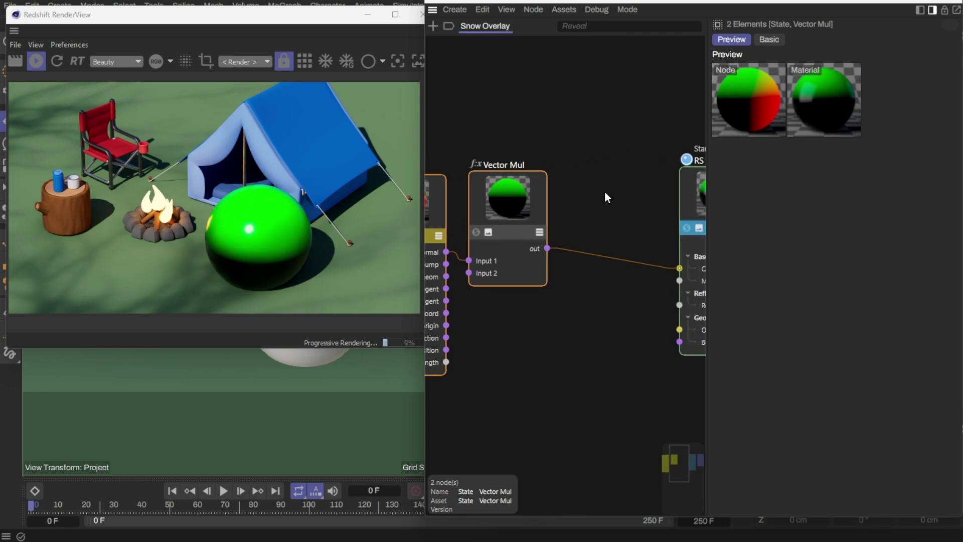
{"action": "left_click", "coordinate": [604, 196]}
{"action": "double_click", "coordinate": [471, 52]}
{"action": "type", "text": "ramp"}
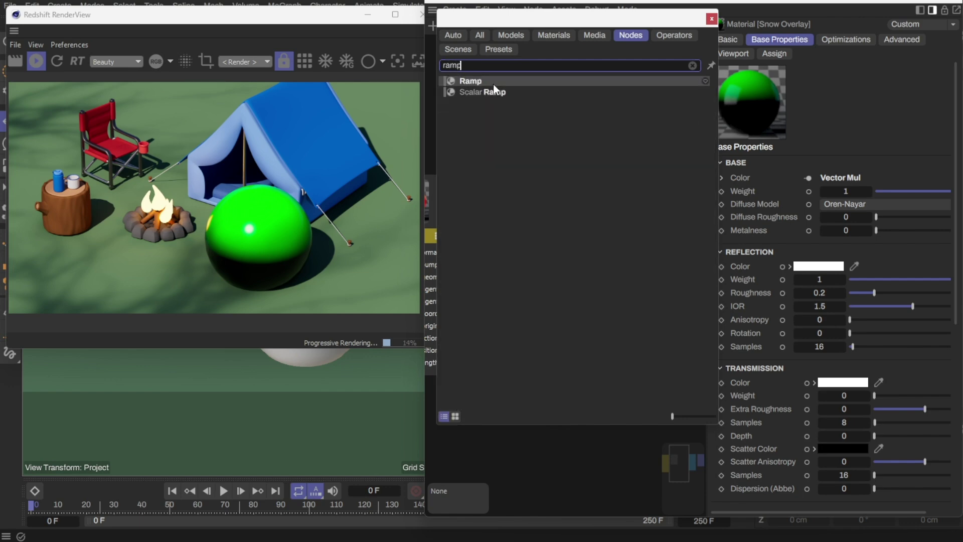
{"action": "key", "text": "Return"}
Insert the Ramp between Vector Mul and RS Standard, using its Alt Input for the incoming connection
{"action": "left_click_drag", "start_coordinate": [516, 238], "coordinate": [552, 209]}
{"action": "mouse_move", "coordinate": [602, 241]}
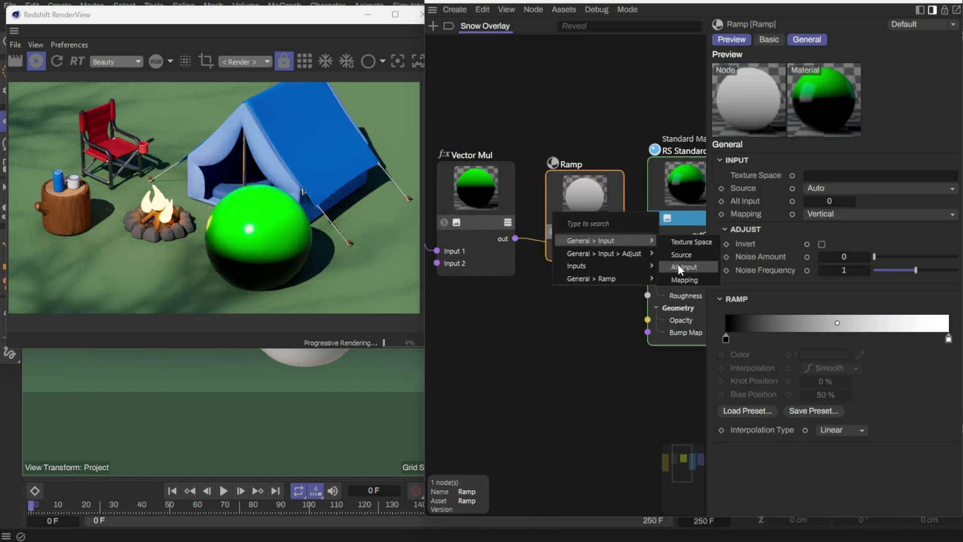
{"action": "left_click", "coordinate": [682, 267]}
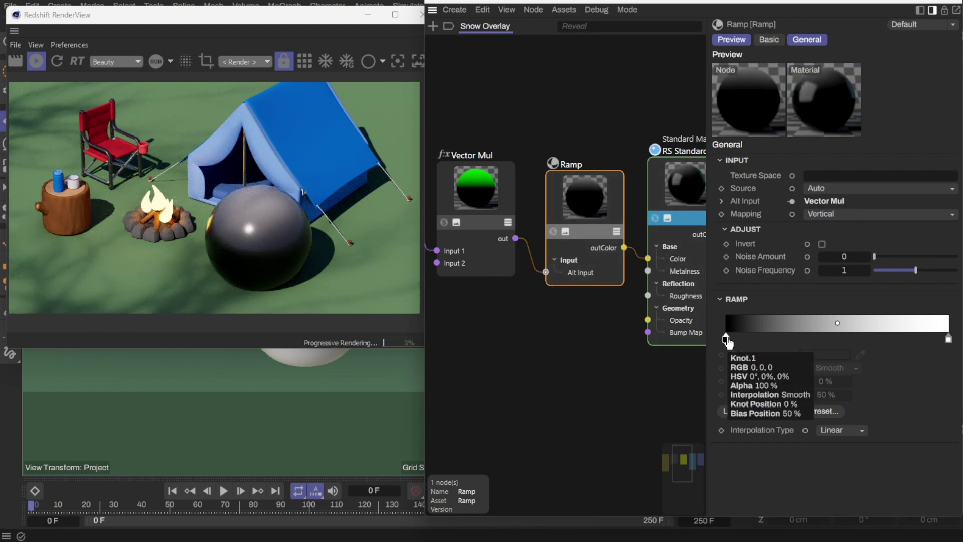
Tighten the Ramp gradient by placing the black knot at about 16.5 % and the white knot at about 34.9 %
{"action": "left_click_drag", "start_coordinate": [727, 339], "coordinate": [795, 339]}
{"action": "left_click_drag", "start_coordinate": [949, 339], "coordinate": [750, 340]}
{"action": "mouse_move", "coordinate": [785, 339]}
{"action": "left_mouse_down"}
{"action": "mouse_move", "coordinate": [759, 341]}
{"action": "mouse_move", "coordinate": [816, 342]}
{"action": "mouse_move", "coordinate": [804, 345]}
{"action": "left_mouse_up"}
{"action": "left_click", "coordinate": [839, 340]}
{"action": "key", "text": "ctrl+z"}
{"action": "middle_click_drag", "start_coordinate": [566, 323], "coordinate": [581, 323]}
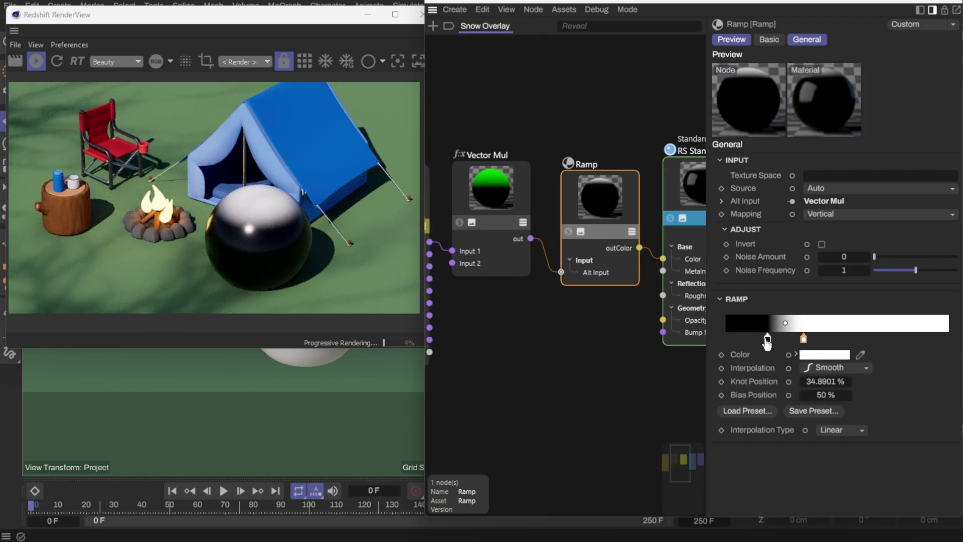
{"action": "left_click_drag", "start_coordinate": [768, 340], "coordinate": [762, 340]}
Set RS Standard's base color to white and reroute the Ramp's outColor from Base Color to Opacity
{"action": "middle_click_drag", "start_coordinate": [653, 260], "coordinate": [573, 257]}
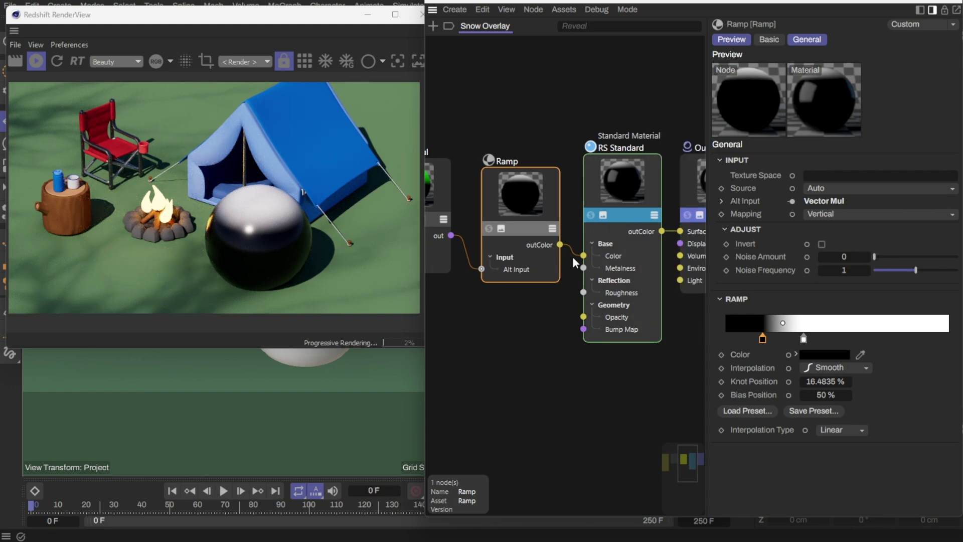
{"action": "left_click", "coordinate": [620, 199]}
{"action": "left_click_drag", "start_coordinate": [572, 257], "coordinate": [570, 272]}
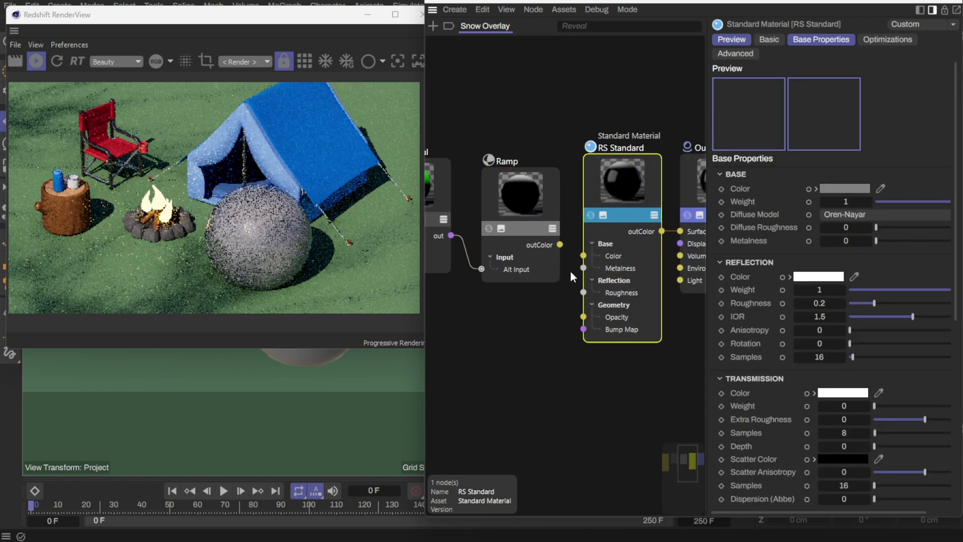
{"action": "left_click", "coordinate": [847, 188]}
{"action": "left_click_drag", "start_coordinate": [747, 290], "coordinate": [723, 249]}
{"action": "left_click", "coordinate": [961, 203]}
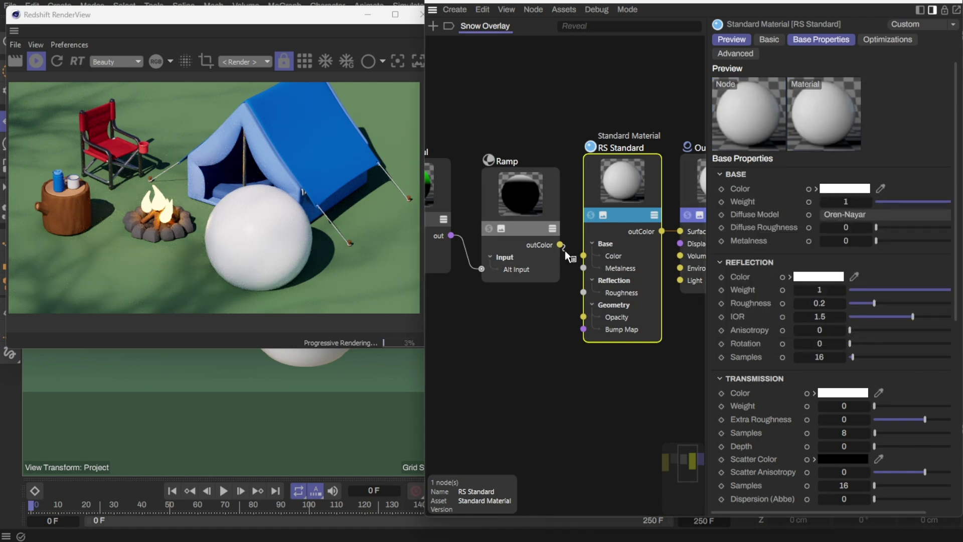
{"action": "left_click_drag", "start_coordinate": [579, 320], "coordinate": [583, 317]}
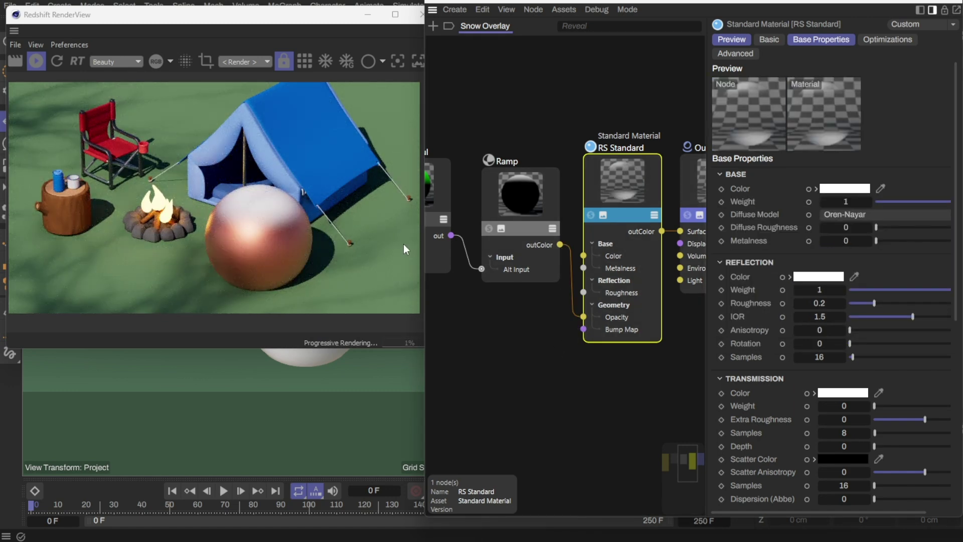
Adjust the Ramp gradient, moving the black knot nearer the start and the white knot to about 33.8 %
{"action": "middle_click_drag", "start_coordinate": [497, 317], "coordinate": [565, 314]}
{"action": "left_click", "coordinate": [582, 264]}
{"action": "left_click_drag", "start_coordinate": [800, 339], "coordinate": [836, 339]}
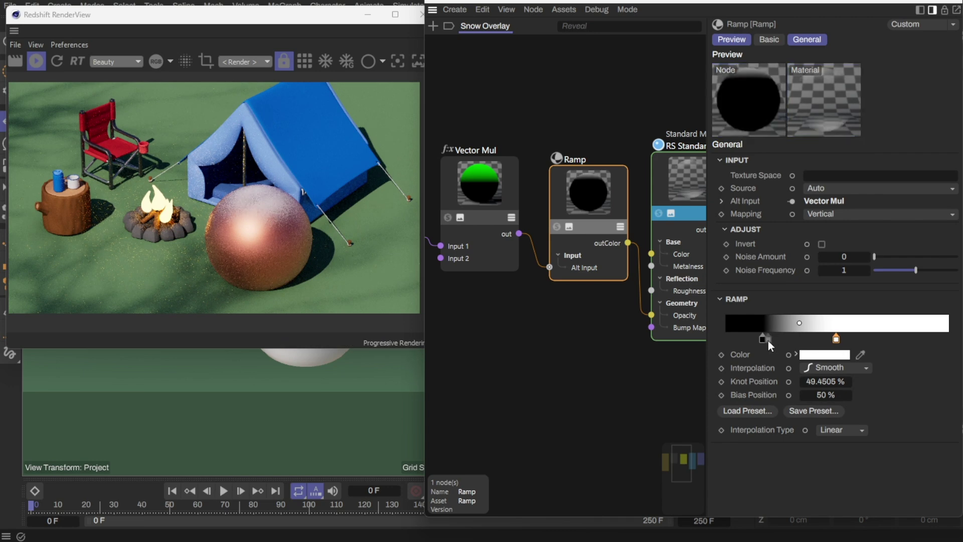
{"action": "left_click_drag", "start_coordinate": [763, 340], "coordinate": [742, 340]}
{"action": "left_click_drag", "start_coordinate": [836, 340], "coordinate": [801, 339]}
{"action": "middle_click_drag", "start_coordinate": [577, 330], "coordinate": [630, 330]}
{"action": "scroll", "coordinate": [599, 331], "scroll_direction": "down", "scroll_amount": 2}
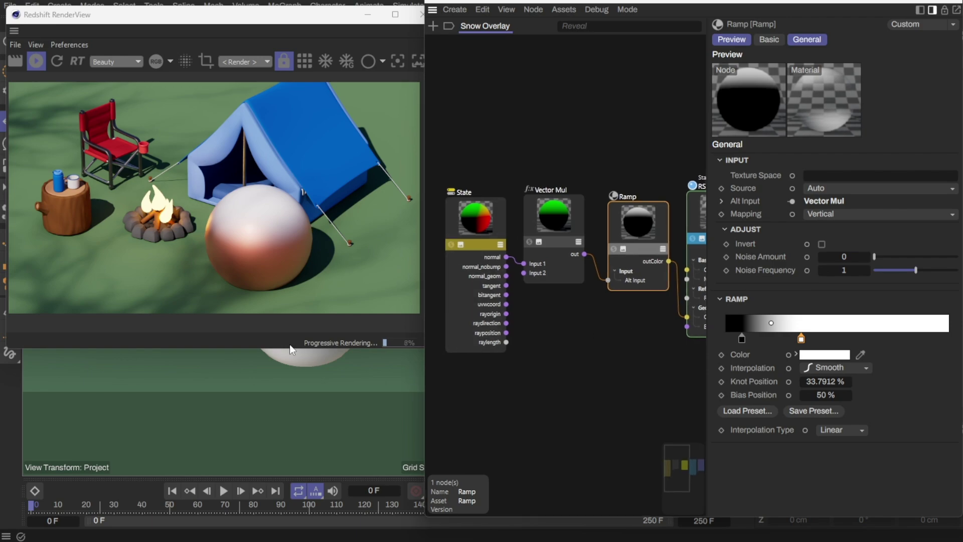
Add a Maxon Noise node and place it below Vector Mul, with the sphere framed closer in the render
{"action": "right_click_drag", "start_coordinate": [291, 351], "coordinate": [426, 360], "text": "alt"}
{"action": "right_click_drag", "start_coordinate": [264, 366], "coordinate": [329, 390], "text": "alt"}
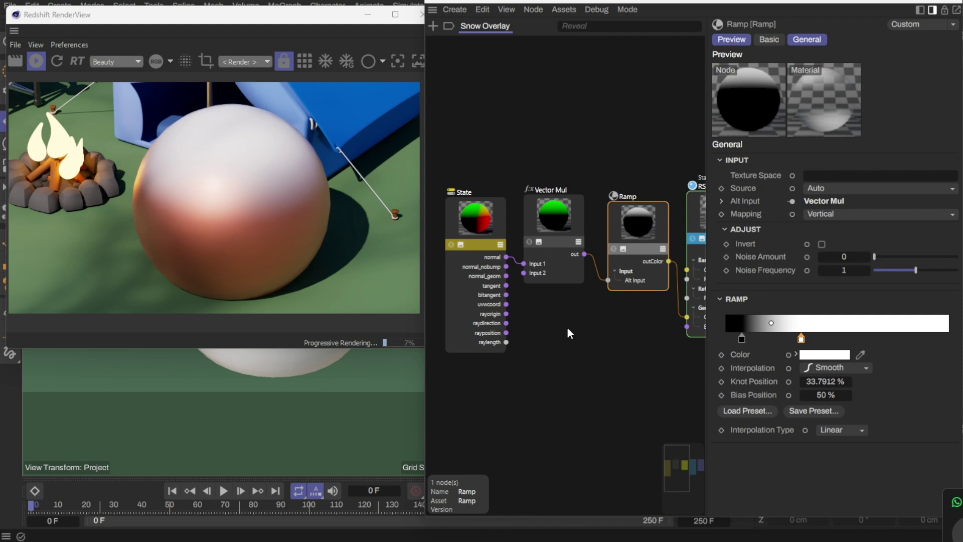
{"action": "left_click", "coordinate": [433, 26]}
{"action": "type", "text": "maxo"}
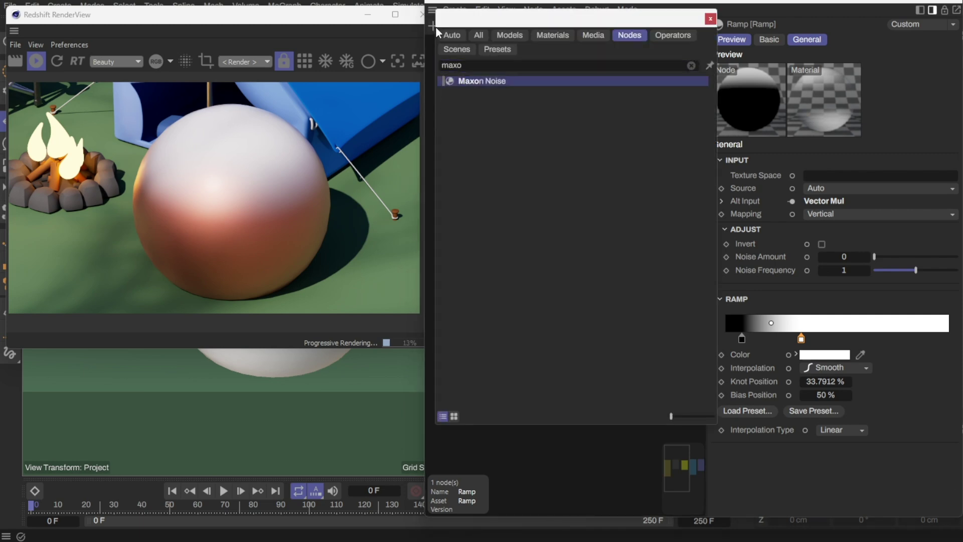
{"action": "key", "text": "Return"}
{"action": "left_click_drag", "start_coordinate": [545, 288], "coordinate": [540, 392]}
{"action": "middle_click_drag", "start_coordinate": [619, 375], "coordinate": [591, 369]}
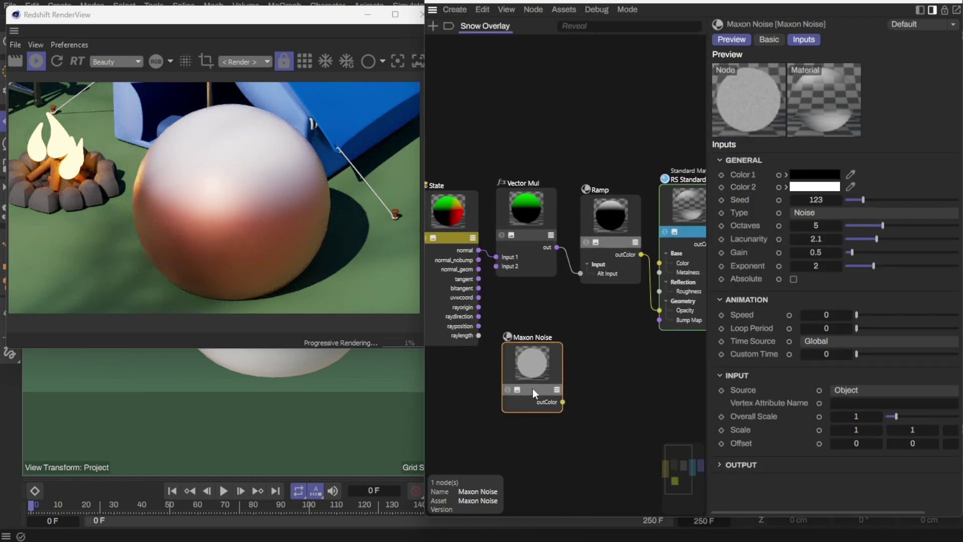
Preview the Maxon Noise node alone in the render and set its Overall Scale to 10
{"action": "left_click", "coordinate": [508, 390]}
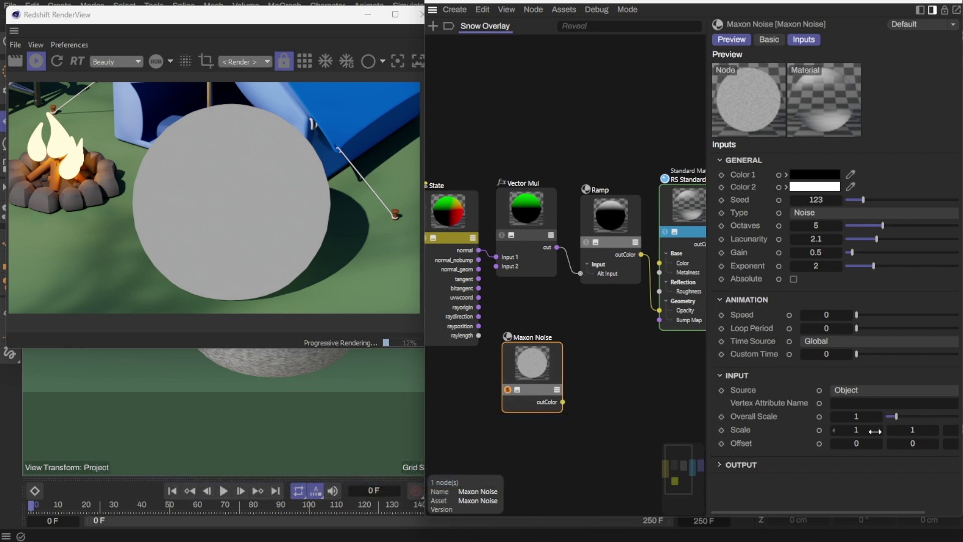
{"action": "type", "text": "50"}
{"action": "key", "text": "Return"}
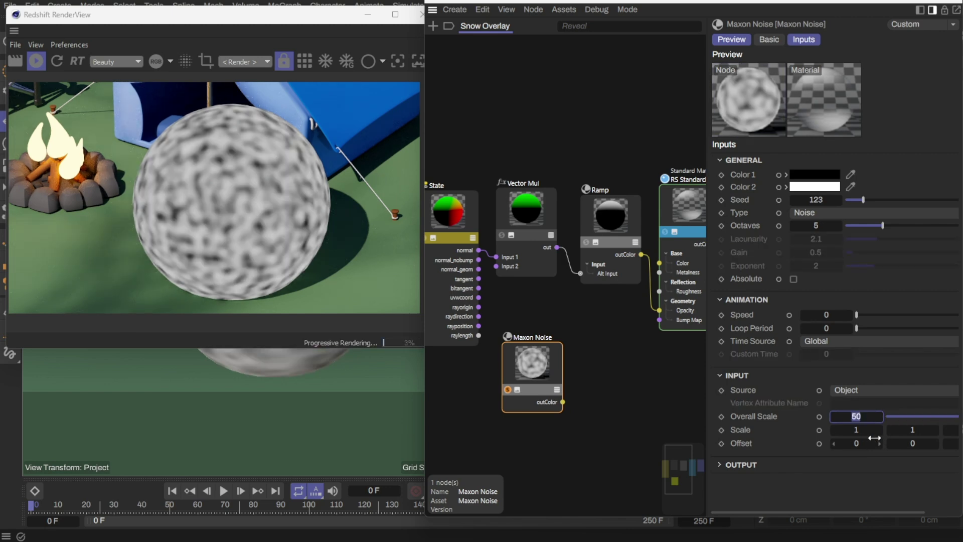
{"action": "type", "text": "10"}
{"action": "key", "text": "Return"}
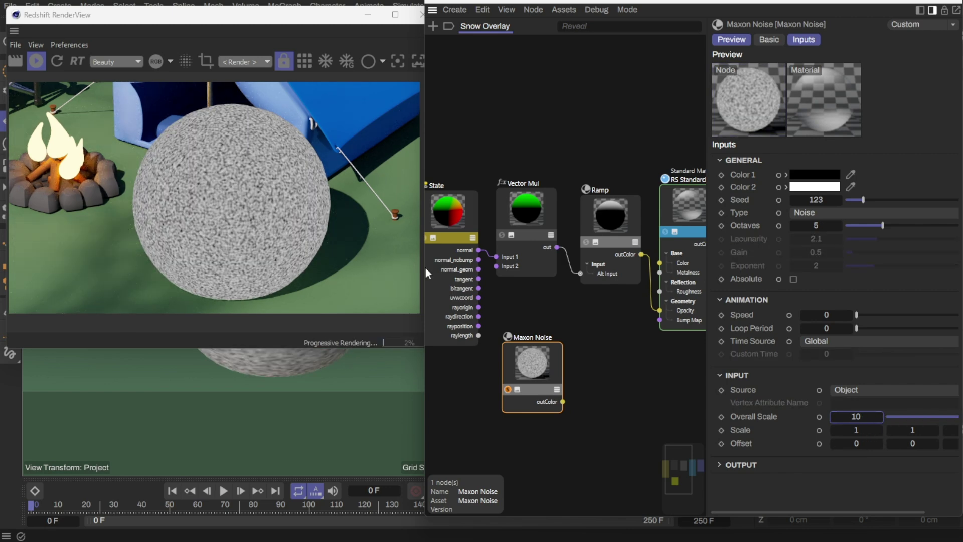
Add a Bump Map node between Maxon Noise's outColor and RS Standard's Bump Map input, and end the solo noise preview
{"action": "left_click_drag", "start_coordinate": [540, 372], "coordinate": [526, 381]}
{"action": "left_click", "coordinate": [433, 26]}
{"action": "type", "text": "bump"}
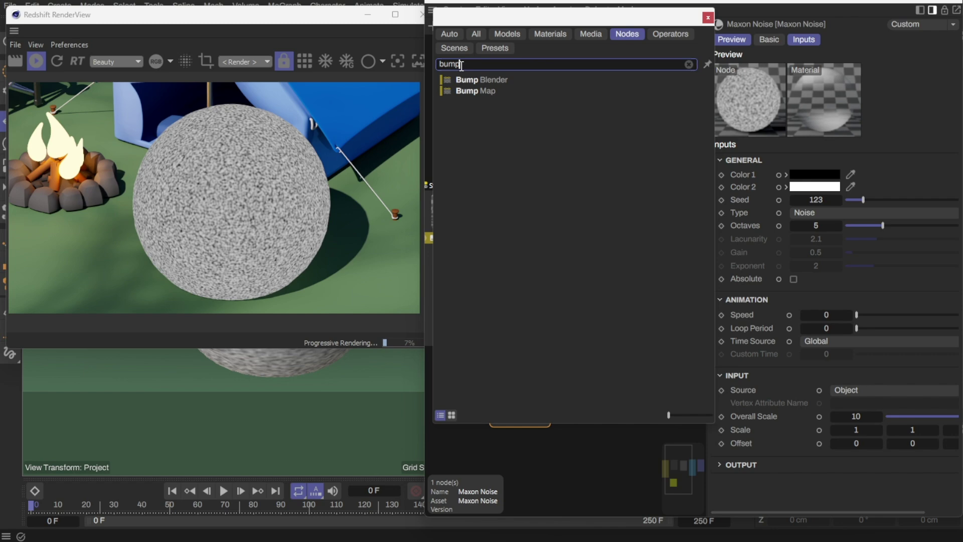
{"action": "double_click", "coordinate": [472, 92]}
{"action": "left_click_drag", "start_coordinate": [570, 287], "coordinate": [596, 370]}
{"action": "left_click_drag", "start_coordinate": [551, 417], "coordinate": [574, 420]}
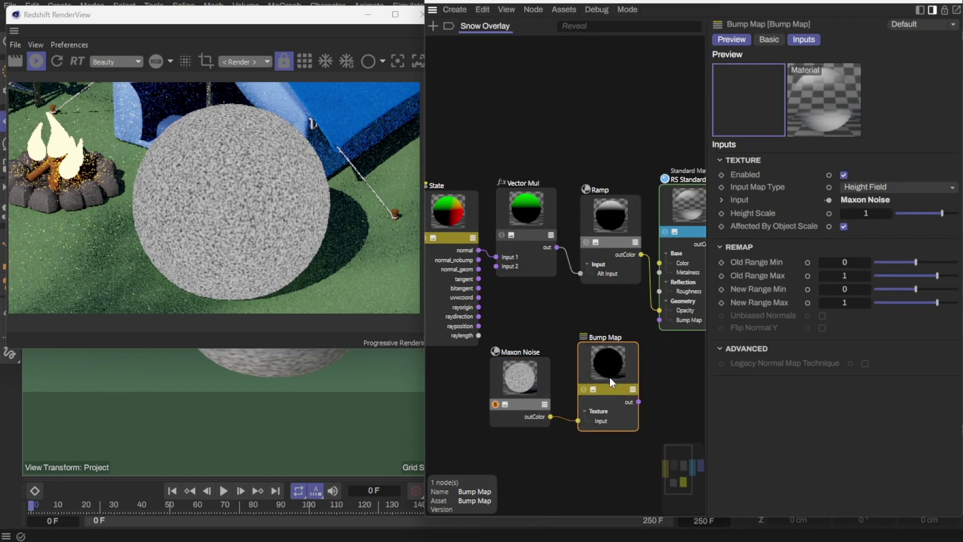
{"action": "left_click_drag", "start_coordinate": [634, 401], "coordinate": [660, 322]}
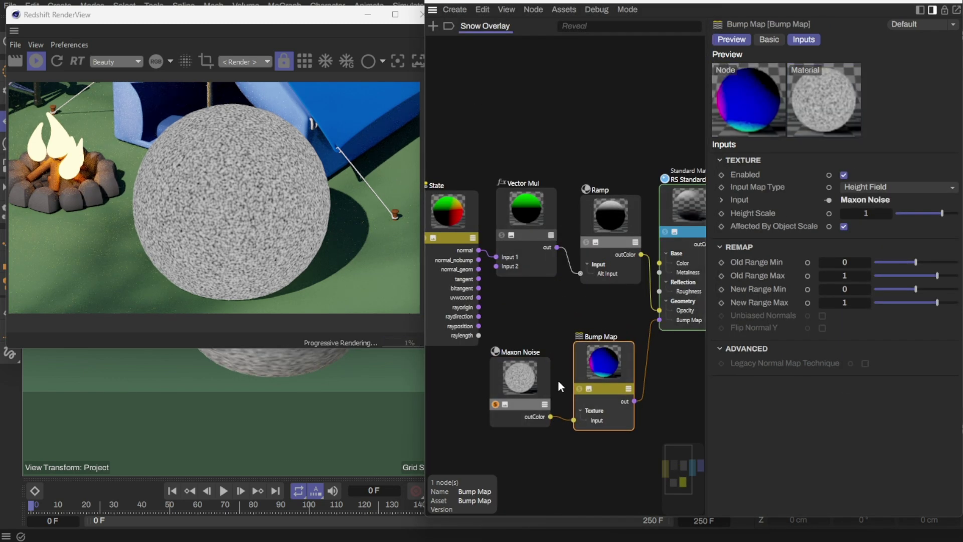
{"action": "left_click", "coordinate": [492, 403]}
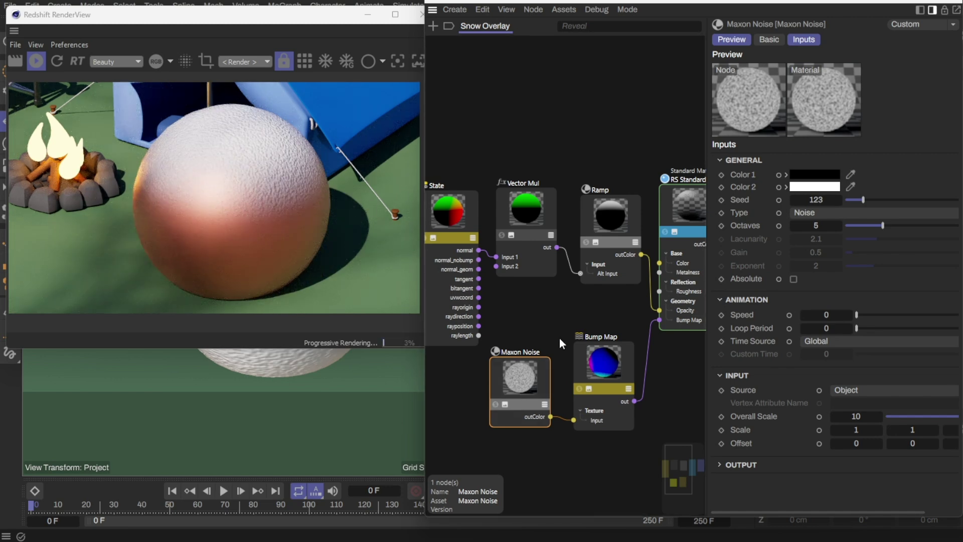
Shift the Ramp's white knot to about 27.2 % and its black knot closer to the start
{"action": "left_click", "coordinate": [602, 361]}
{"action": "left_click", "coordinate": [610, 271]}
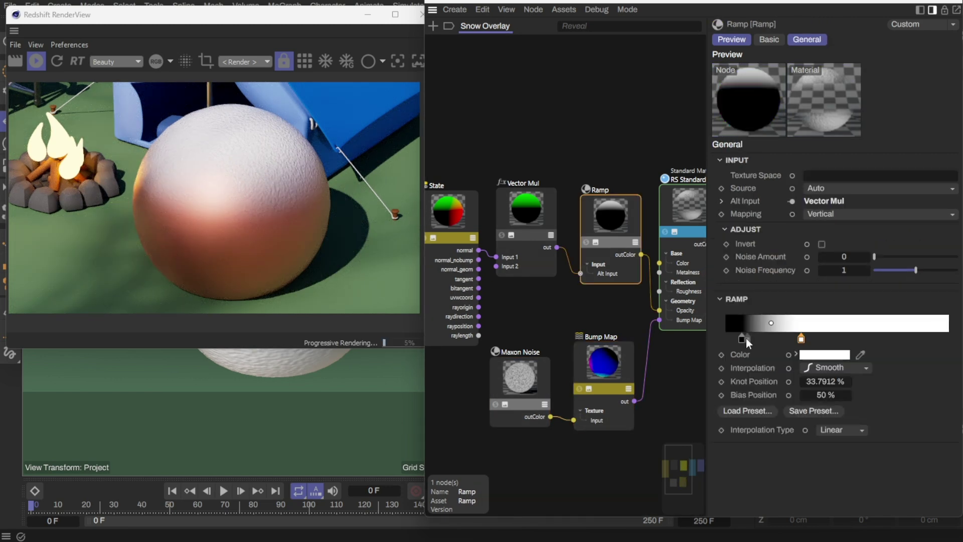
{"action": "left_click_drag", "start_coordinate": [745, 338], "coordinate": [787, 340]}
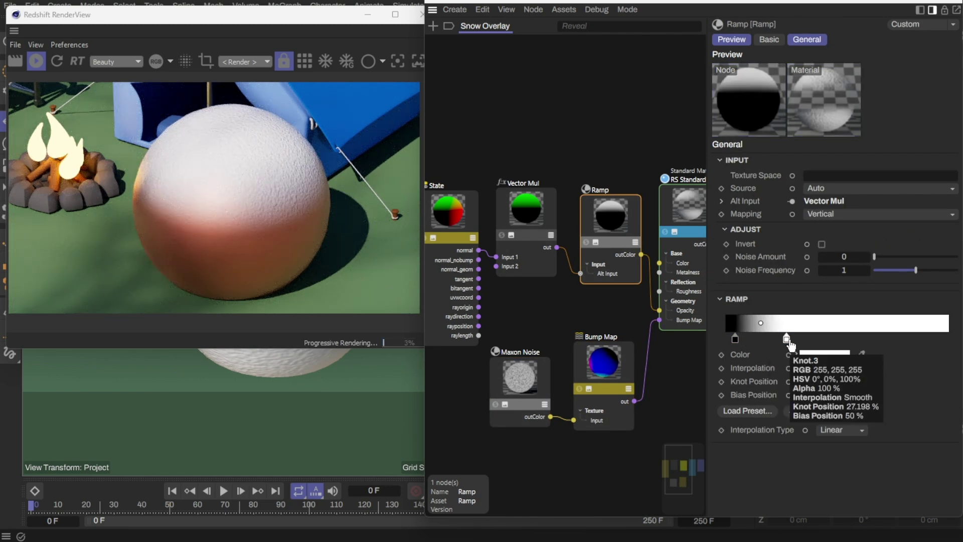
{"action": "scroll", "coordinate": [594, 311], "scroll_direction": "down", "scroll_amount": 3}
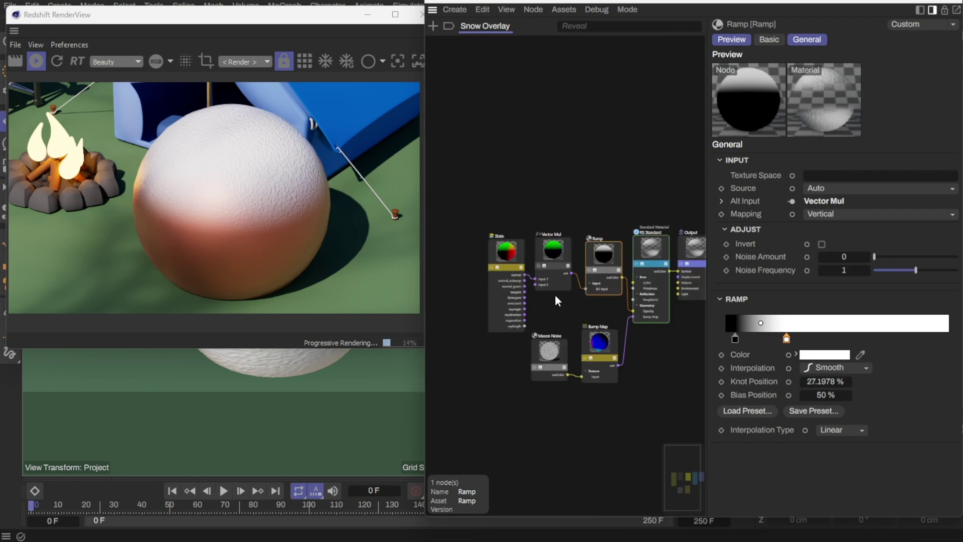
{"action": "middle_click_drag", "start_coordinate": [555, 294], "coordinate": [529, 285]}
Apply Snow Overlay to all Water Bottle, Tin Cup and Tree Stump parts and to the fire's logs, coals and rocks
{"action": "left_click", "coordinate": [951, 2]}
{"action": "scroll", "coordinate": [187, 385], "scroll_direction": "down", "scroll_amount": 4}
{"action": "left_click", "coordinate": [761, 61]}
{"action": "left_click_drag", "start_coordinate": [755, 86], "coordinate": [706, 86]}
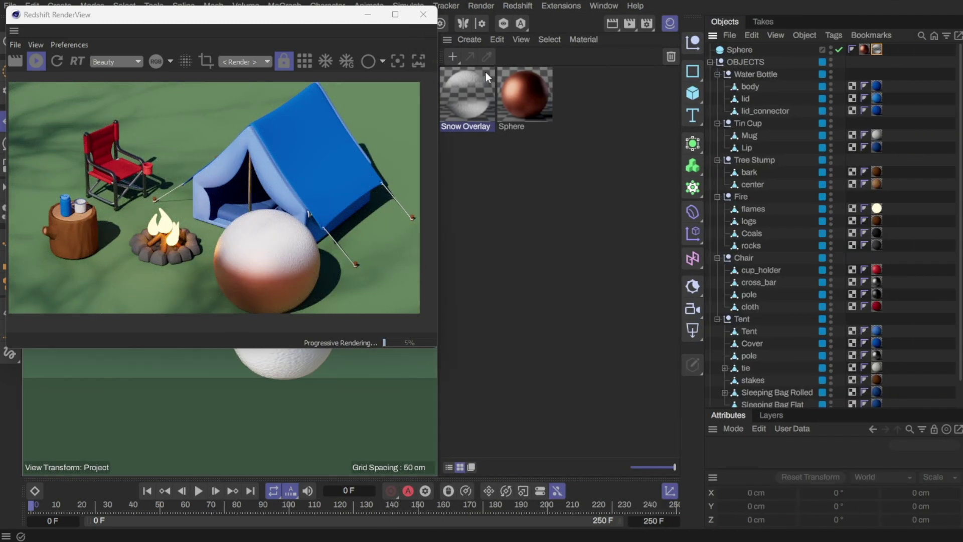
{"action": "left_click_drag", "start_coordinate": [454, 92], "coordinate": [839, 87]}
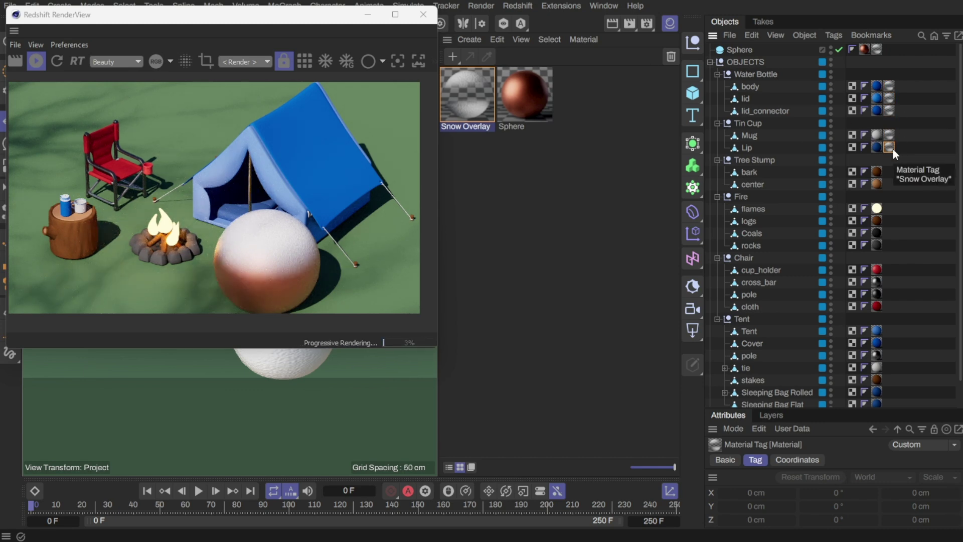
{"action": "left_click_drag", "start_coordinate": [893, 149], "coordinate": [896, 172], "text": "ctrl"}
{"action": "left_click_drag", "start_coordinate": [889, 171], "coordinate": [896, 210], "text": "ctrl"}
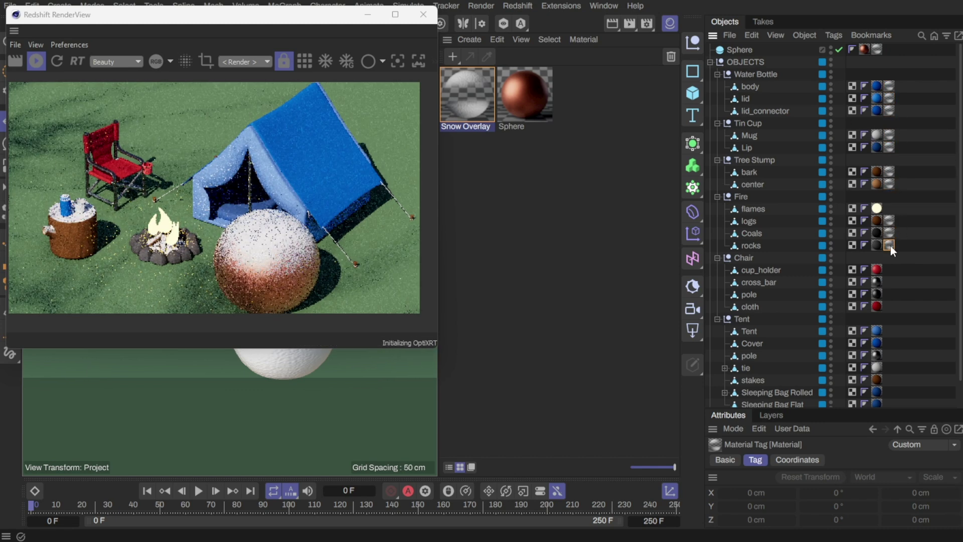
Copy the Snow Overlay tag to the Chair parts, the tent's Cover, tie and stakes, and the Ground, and disable the Sphere
{"action": "scroll", "coordinate": [890, 241], "scroll_direction": "down", "scroll_amount": 1}
{"action": "left_click_drag", "start_coordinate": [889, 217], "coordinate": [890, 243], "text": "ctrl"}
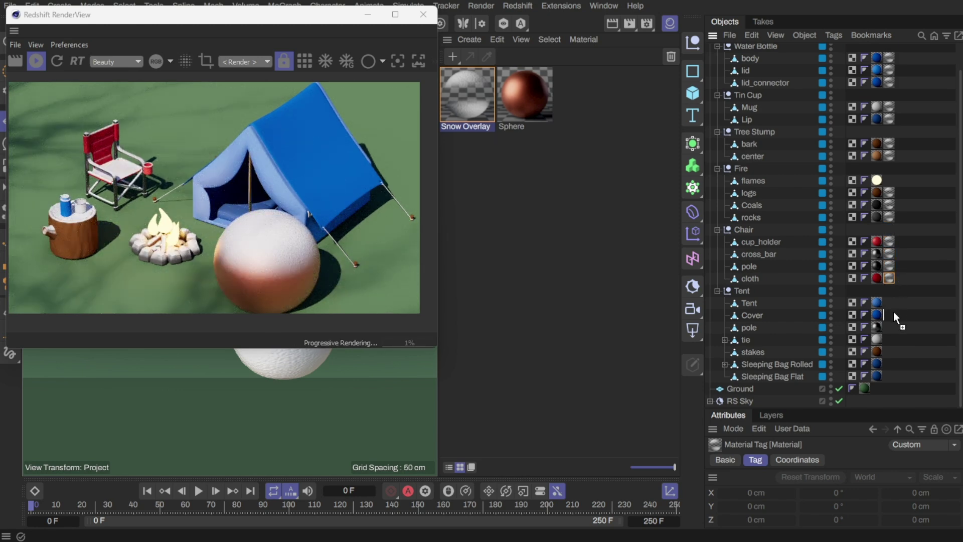
{"action": "left_click_drag", "start_coordinate": [894, 312], "coordinate": [893, 315], "text": "ctrl"}
{"action": "left_click_drag", "start_coordinate": [889, 315], "coordinate": [892, 389], "text": "ctrl"}
{"action": "scroll", "coordinate": [721, 310], "scroll_direction": "up", "scroll_amount": 2}
{"action": "left_click", "coordinate": [839, 49]}
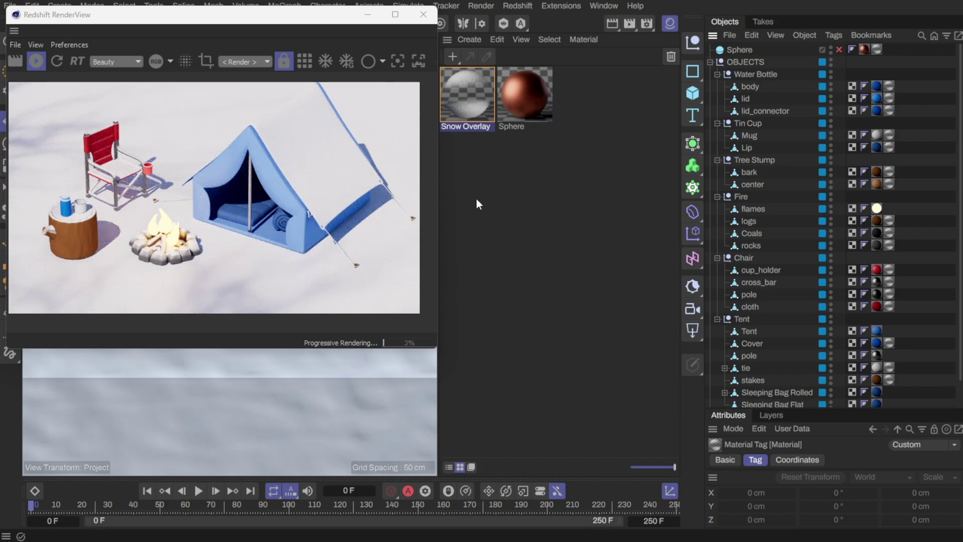
Reopen the Snow Overlay material and place the Ramp's black knot at 0 % and white knot at about 28 %
{"action": "left_click_drag", "start_coordinate": [439, 359], "coordinate": [548, 355]}
{"action": "right_click_drag", "start_coordinate": [471, 352], "coordinate": [516, 367], "text": "alt"}
{"action": "left_click_drag", "start_coordinate": [515, 367], "coordinate": [450, 392], "text": "alt"}
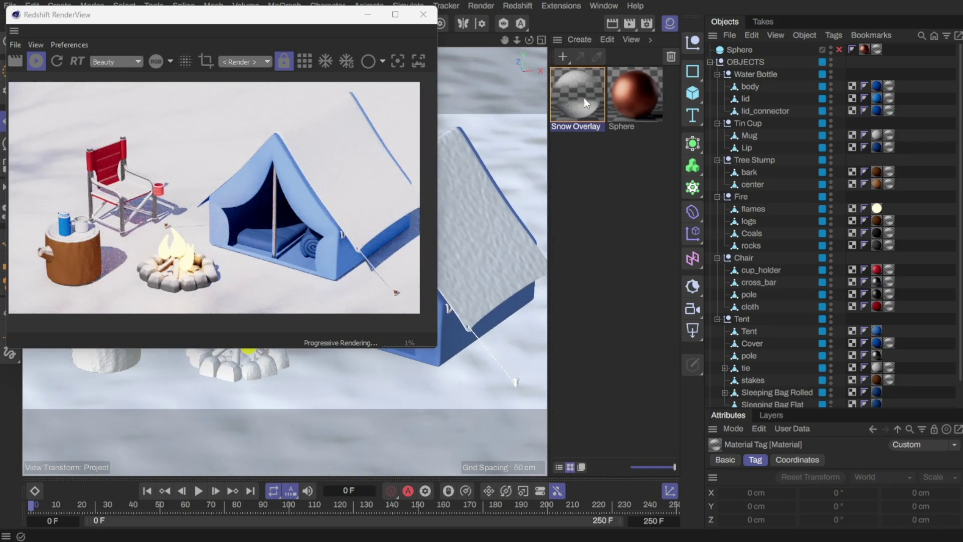
{"action": "double_click", "coordinate": [584, 98]}
{"action": "left_click_drag", "start_coordinate": [794, 336], "coordinate": [829, 341]}
{"action": "left_click_drag", "start_coordinate": [843, 341], "coordinate": [817, 366]}
{"action": "left_click_drag", "start_coordinate": [829, 340], "coordinate": [724, 346]}
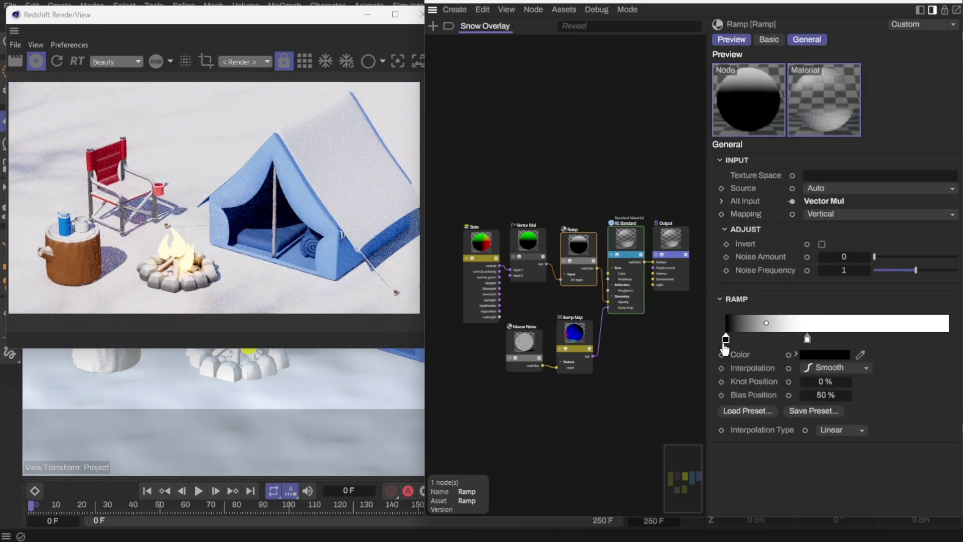
{"action": "left_click", "coordinate": [808, 340]}
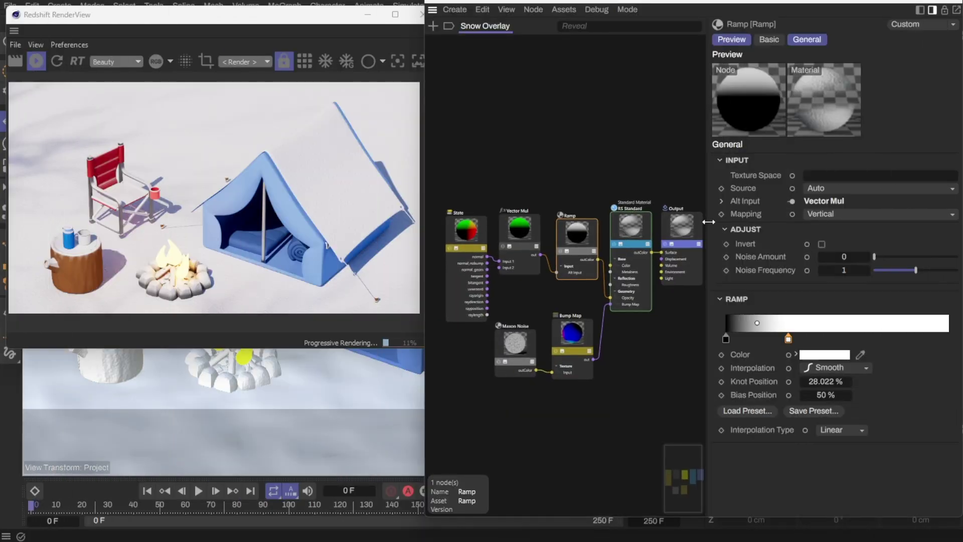
Spread out the node graph by moving the Maxon Noise and Bump Map nodes down and State, Vector Mul and Ramp away from RS Standard
{"action": "left_click_drag", "start_coordinate": [709, 218], "coordinate": [757, 221]}
{"action": "scroll", "coordinate": [626, 216], "scroll_direction": "up", "scroll_amount": 4}
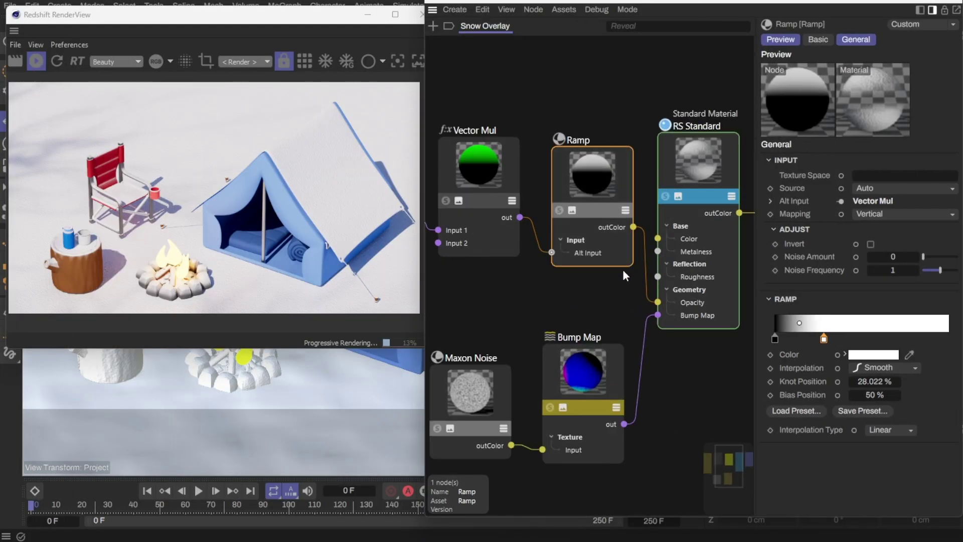
{"action": "middle_click_drag", "start_coordinate": [617, 288], "coordinate": [646, 273]}
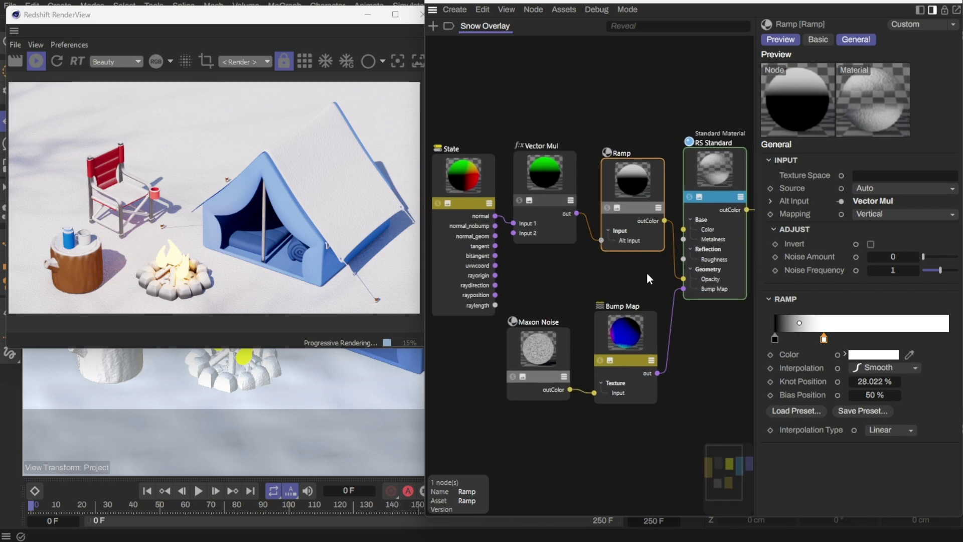
{"action": "left_click_drag", "start_coordinate": [529, 291], "coordinate": [638, 377]}
{"action": "left_click_drag", "start_coordinate": [630, 331], "coordinate": [633, 410]}
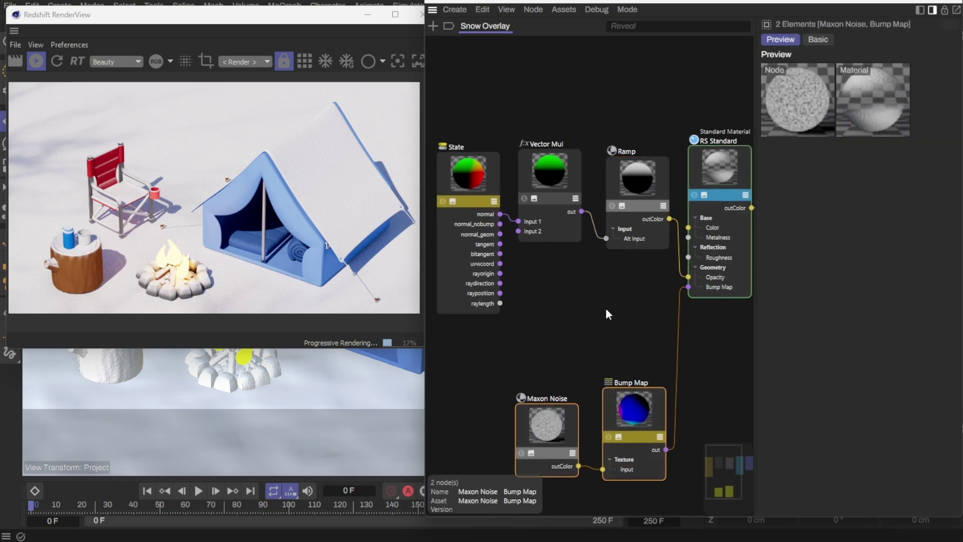
{"action": "left_click", "coordinate": [606, 309]}
{"action": "middle_click_drag", "start_coordinate": [494, 154], "coordinate": [510, 172]}
{"action": "left_click_drag", "start_coordinate": [490, 151], "coordinate": [528, 124]}
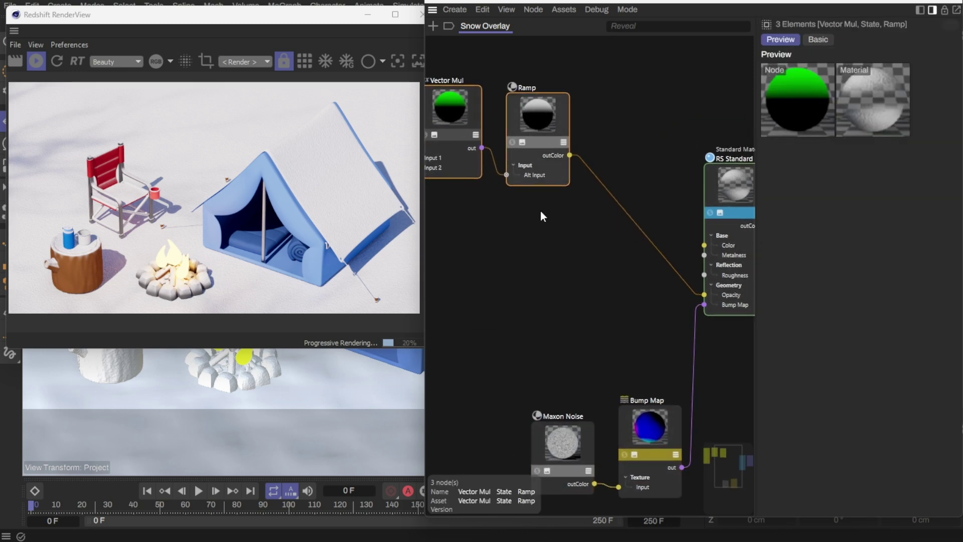
Add a second Maxon Noise node below the Ramp and preview it alone in the render
{"action": "left_click", "coordinate": [539, 235]}
{"action": "double_click", "coordinate": [490, 129]}
{"action": "type", "text": "maxo"}
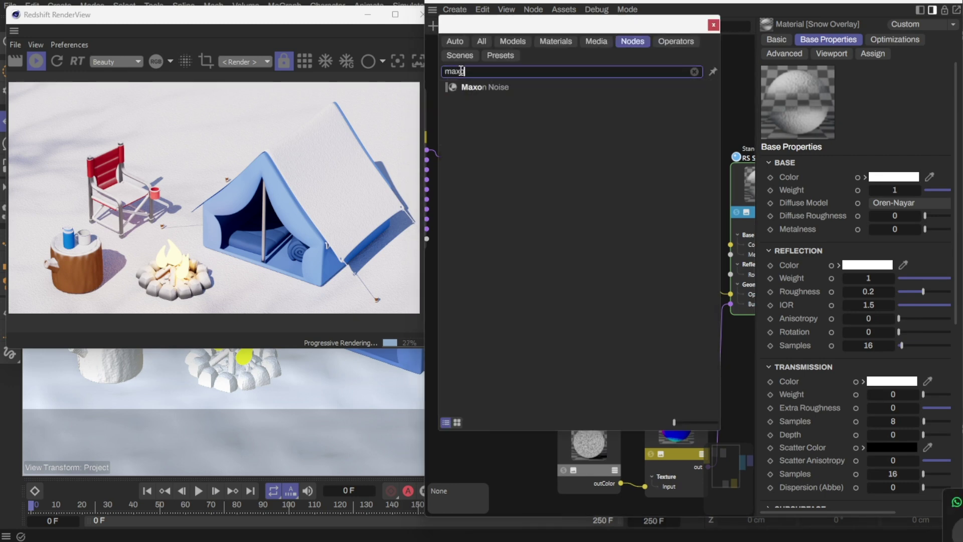
{"action": "key", "text": "Return"}
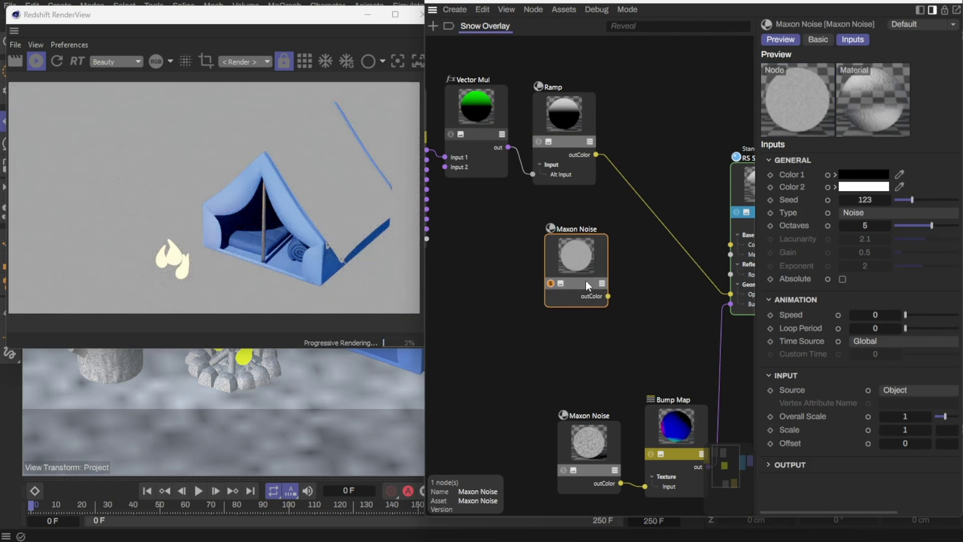
Set the new Maxon Noise node's Overall Scale to 200
{"action": "left_click_drag", "start_coordinate": [756, 379], "coordinate": [726, 381]}
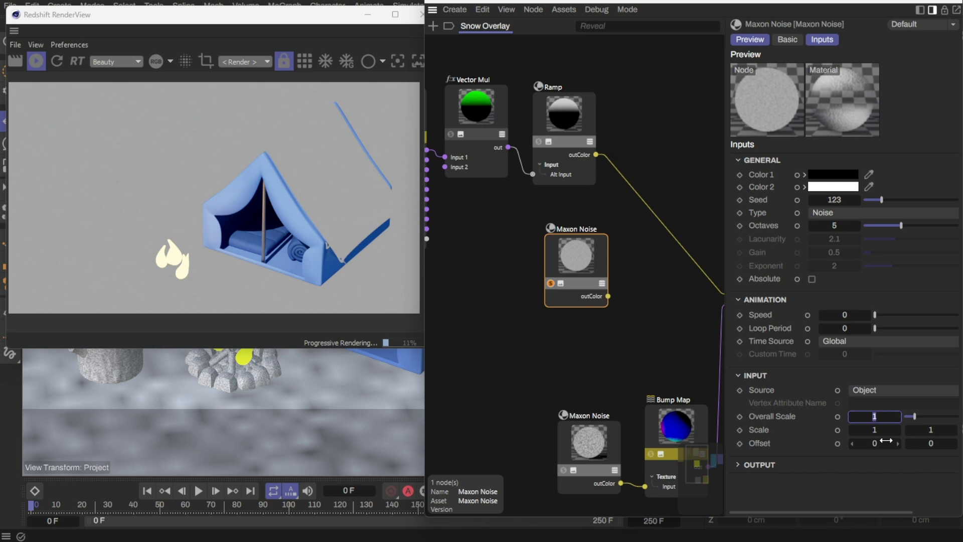
{"action": "type", "text": "100"}
{"action": "key", "text": "Return"}
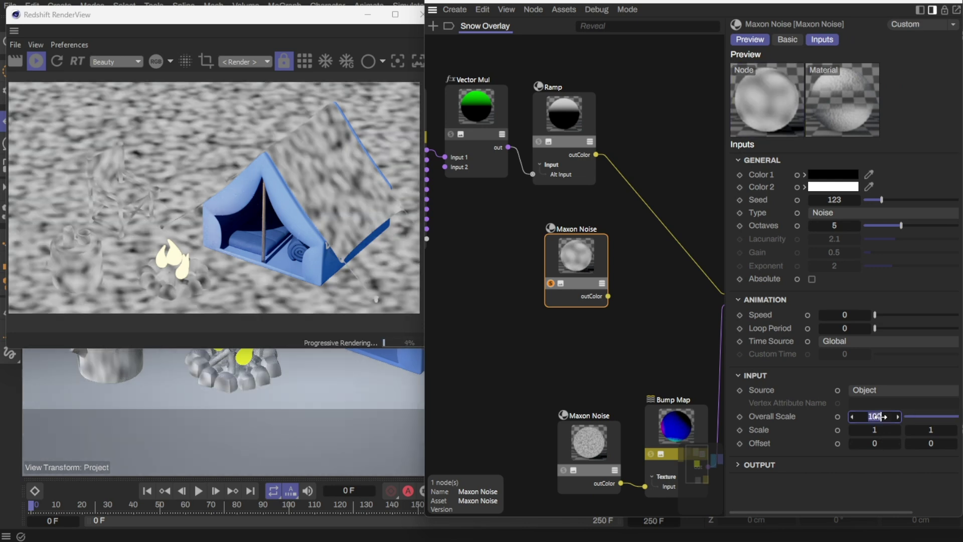
{"action": "type", "text": "200"}
{"action": "key", "text": "Return"}
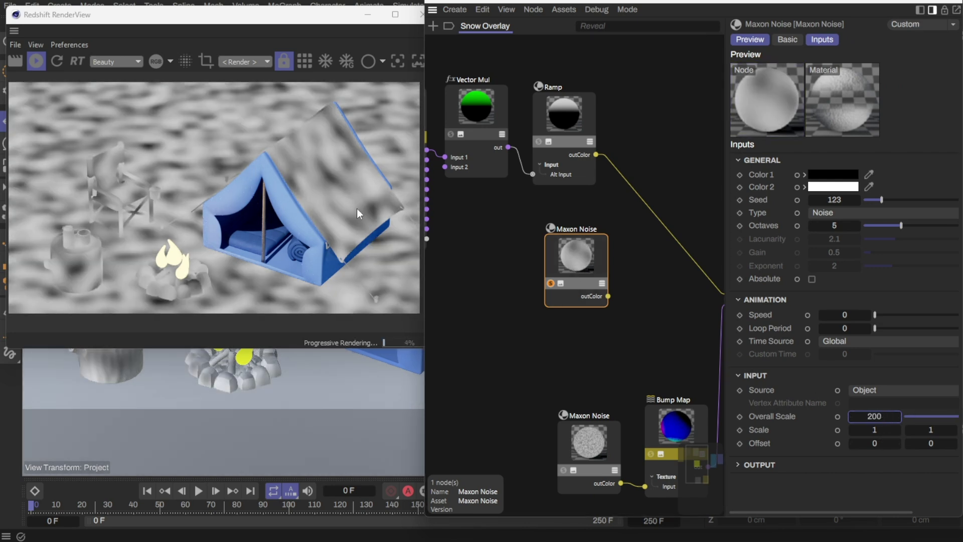
Connect the new Maxon Noise's outColor to RS Standard's Opacity in place of the Ramp, and reposition the noise node slightly
{"action": "middle_click_drag", "start_coordinate": [686, 335], "coordinate": [639, 327]}
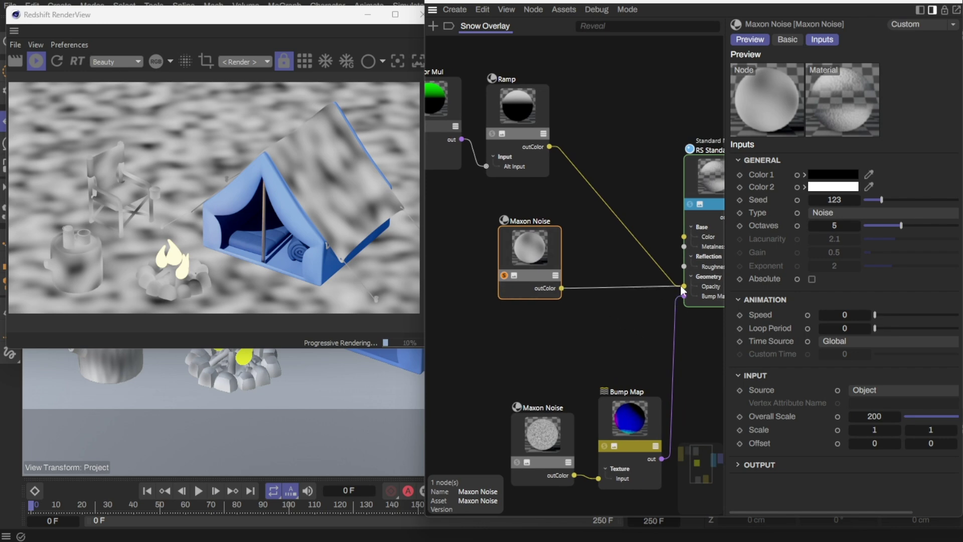
{"action": "left_click_drag", "start_coordinate": [680, 284], "coordinate": [683, 286]}
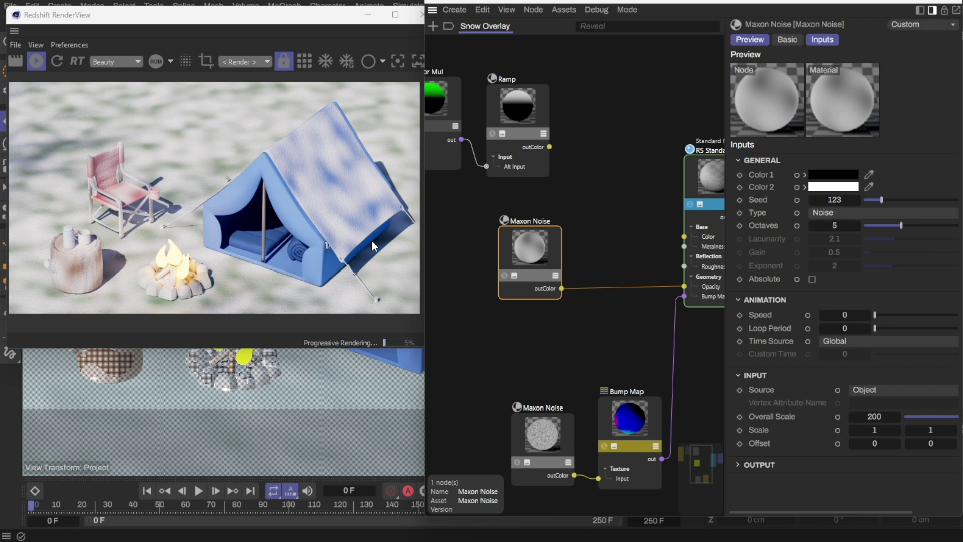
{"action": "middle_click_drag", "start_coordinate": [585, 245], "coordinate": [616, 245]}
{"action": "left_click_drag", "start_coordinate": [564, 251], "coordinate": [550, 249]}
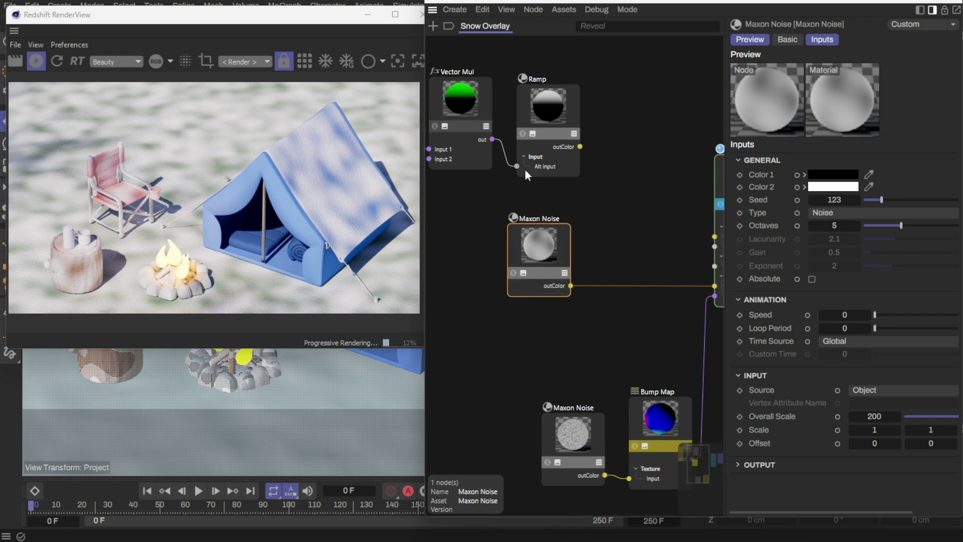
Add a Color Layer node and place it between the Ramp and RS Standard nodes
{"action": "key", "text": "shift+c"}
{"action": "type", "text": "color la"}
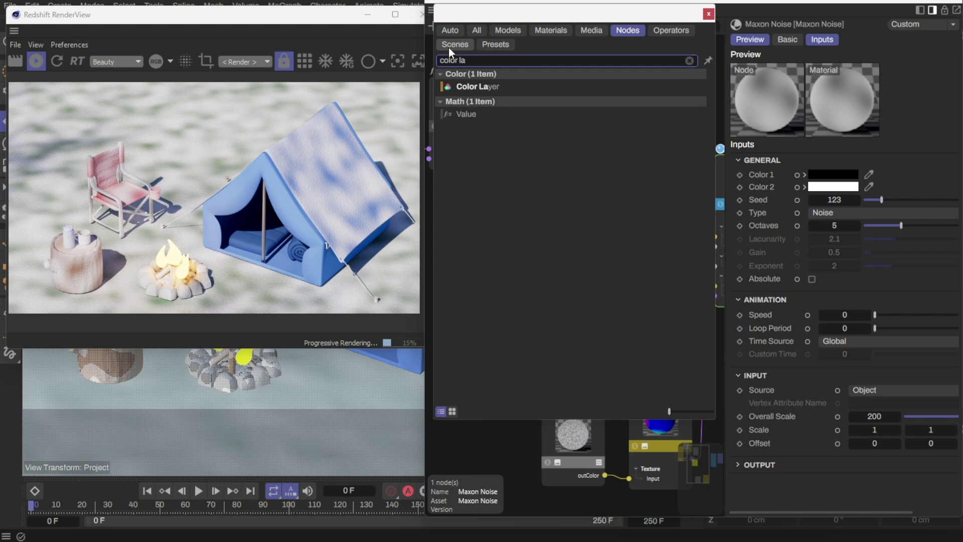
{"action": "double_click", "coordinate": [487, 87]}
{"action": "left_click_drag", "start_coordinate": [572, 233], "coordinate": [652, 166]}
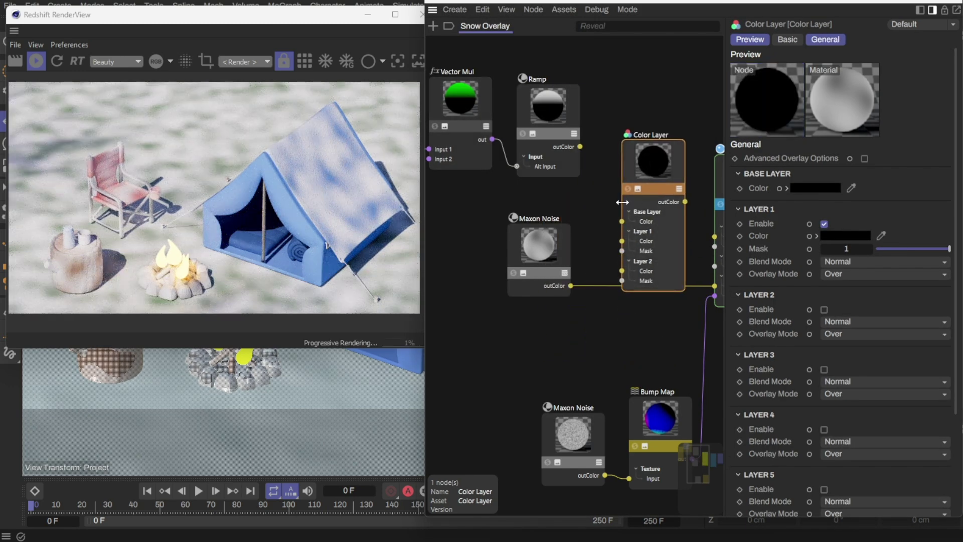
Connect the Ramp to the Color Layer's Base Layer Color and the Color Layer to RS Standard's Opacity, with Layer 1 disabled
{"action": "middle_click_drag", "start_coordinate": [619, 201], "coordinate": [597, 195]}
{"action": "left_click_drag", "start_coordinate": [559, 140], "coordinate": [601, 215]}
{"action": "left_click_drag", "start_coordinate": [664, 196], "coordinate": [676, 225]}
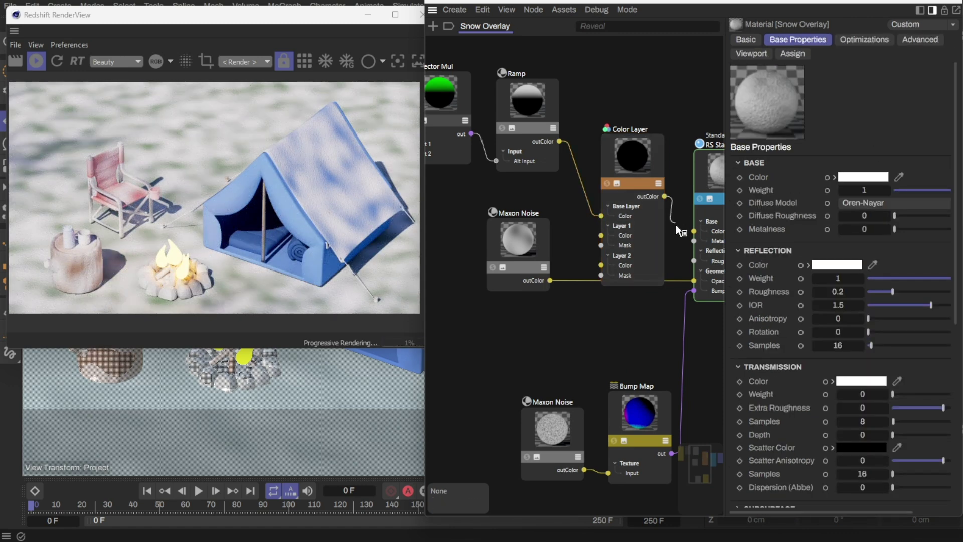
{"action": "left_click_drag", "start_coordinate": [693, 282], "coordinate": [694, 280]}
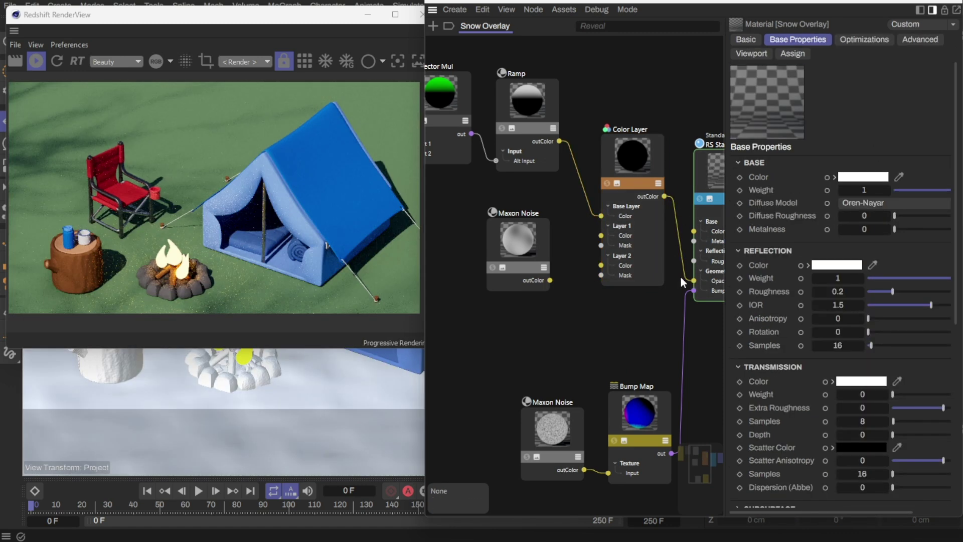
{"action": "left_click", "coordinate": [641, 164]}
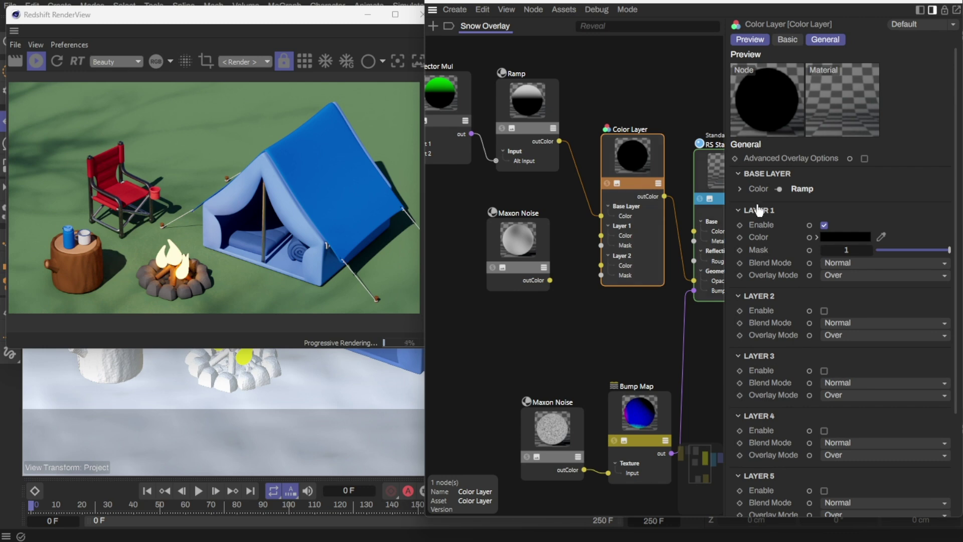
{"action": "left_click", "coordinate": [824, 225]}
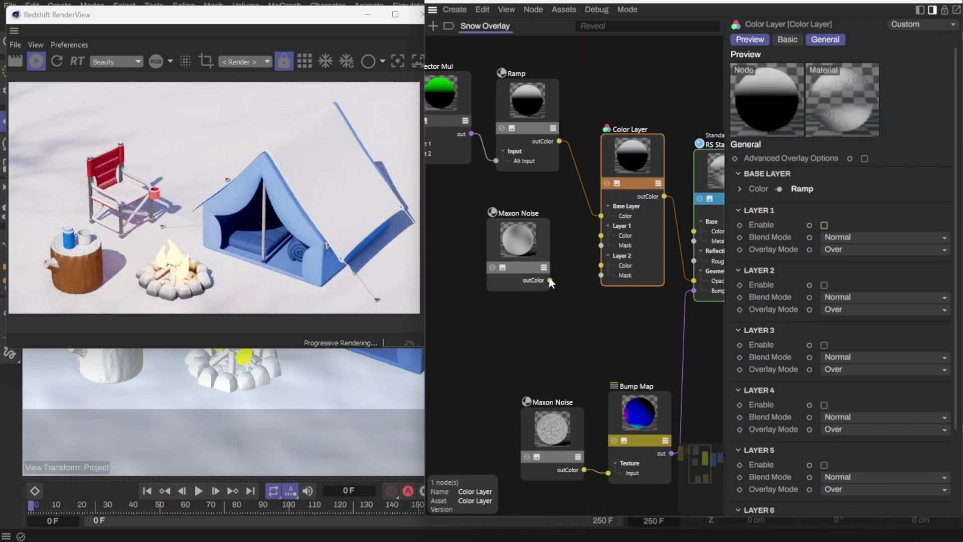
Connect the Maxon Noise below the Ramp to the Color Layer's Layer 1 Color, enable Layer 1 and change its Blend Mode
{"action": "left_click_drag", "start_coordinate": [550, 279], "coordinate": [563, 275]}
{"action": "left_click_drag", "start_coordinate": [597, 234], "coordinate": [601, 236]}
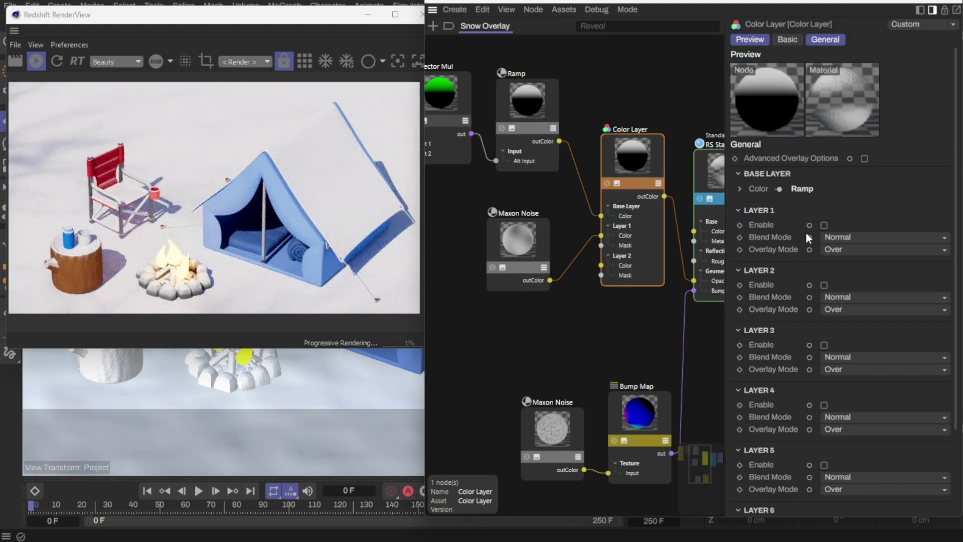
{"action": "left_click", "coordinate": [823, 226]}
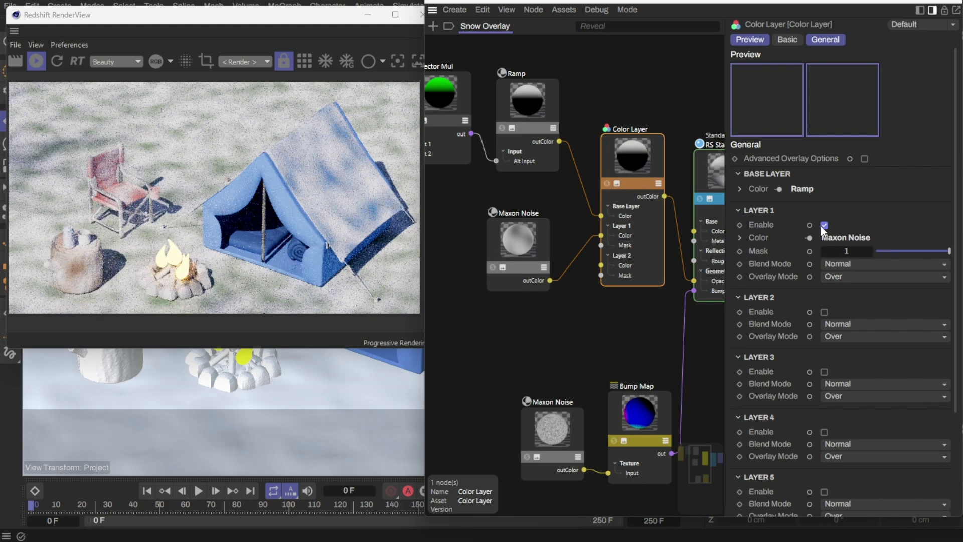
{"action": "left_click", "coordinate": [835, 260]}
{"action": "left_click", "coordinate": [861, 469]}
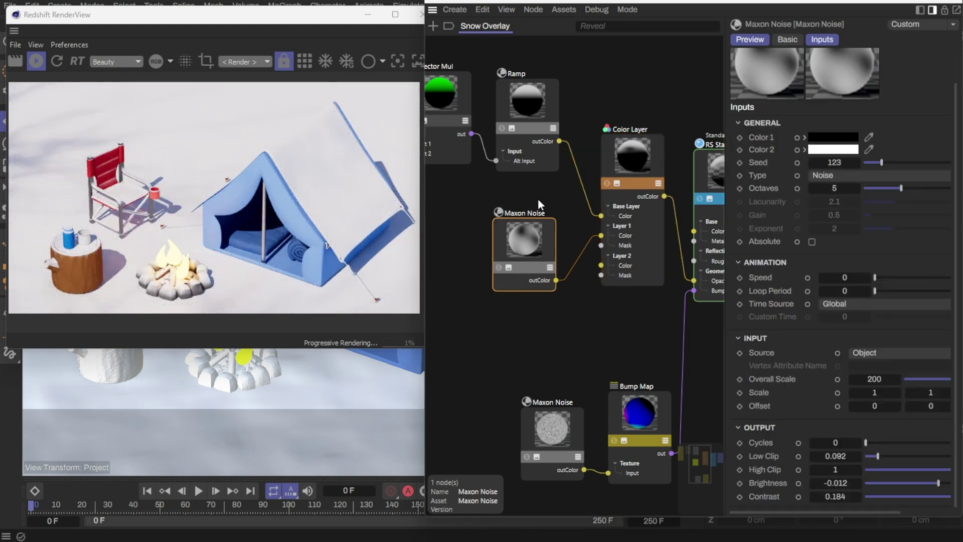
Change the Ramp's white knot to a light grey so the noise breaks up the snow
{"action": "left_click", "coordinate": [545, 150]}
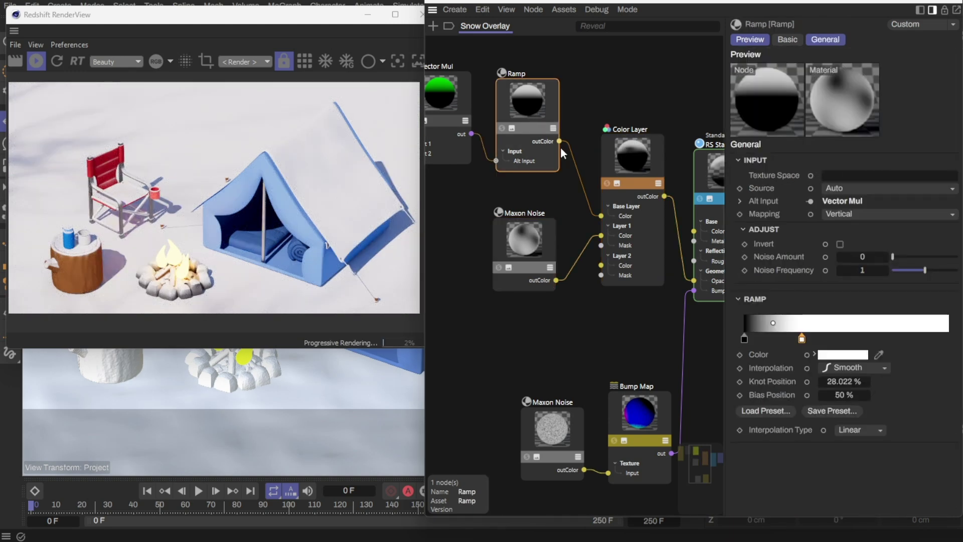
{"action": "double_click", "coordinate": [801, 339]}
{"action": "left_click", "coordinate": [854, 375]}
{"action": "left_click", "coordinate": [844, 398]}
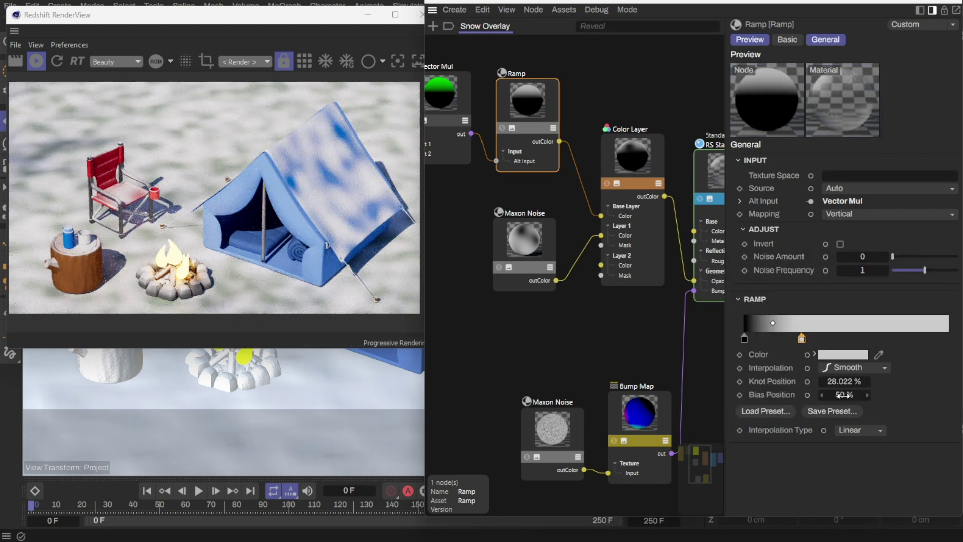
{"action": "double_click", "coordinate": [802, 339]}
{"action": "left_click", "coordinate": [844, 399]}
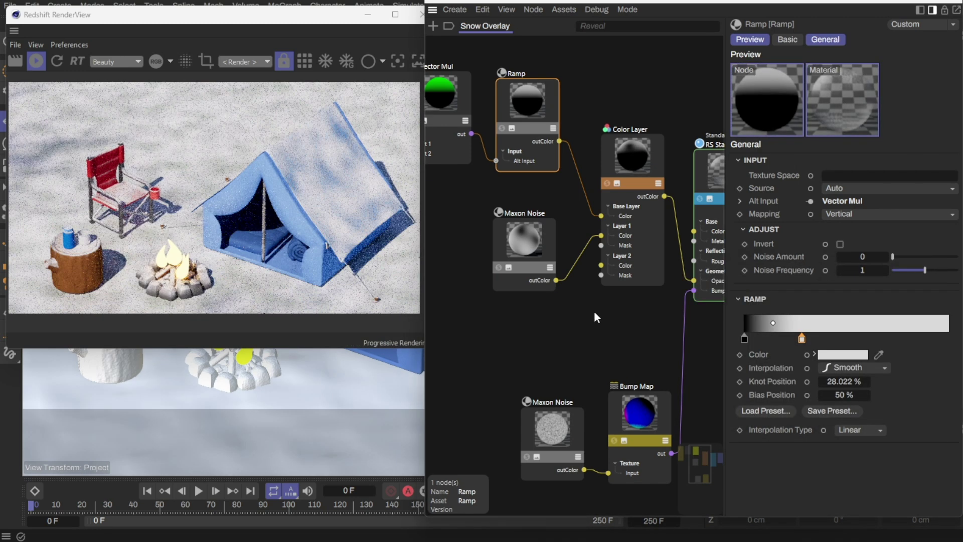
Arrange the node graph compactly, with the opacity noise directly below the Ramp and the bump noise and Bump Map beneath it
{"action": "left_click", "coordinate": [578, 321]}
{"action": "key", "text": "h"}
{"action": "key", "text": "l"}
{"action": "scroll", "coordinate": [593, 263], "scroll_direction": "up", "scroll_amount": 4}
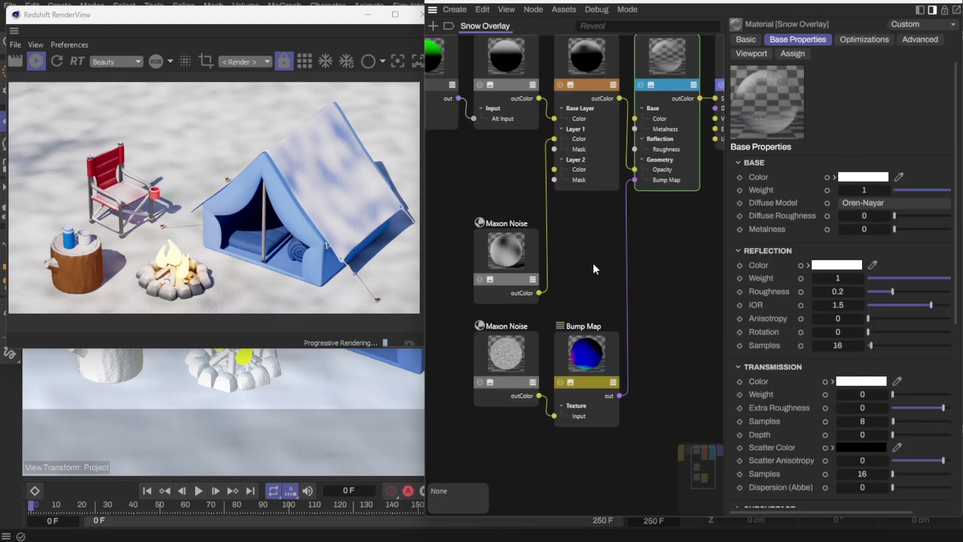
{"action": "left_click_drag", "start_coordinate": [522, 261], "coordinate": [518, 179]}
{"action": "middle_click_drag", "start_coordinate": [518, 179], "coordinate": [522, 203]}
{"action": "left_click_drag", "start_coordinate": [466, 341], "coordinate": [610, 389]}
{"action": "left_click_drag", "start_coordinate": [610, 382], "coordinate": [607, 295]}
{"action": "left_click", "coordinate": [577, 240]}
{"action": "middle_click_drag", "start_coordinate": [504, 220], "coordinate": [548, 283]}
Shift the Ramp's black knot to the right and set the light-grey knot to about 33 %
{"action": "left_click", "coordinate": [552, 150]}
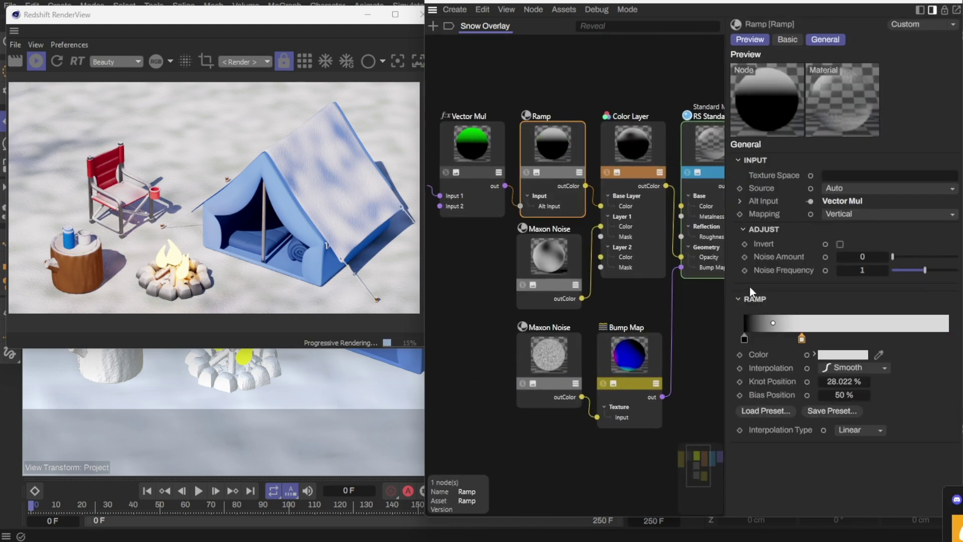
{"action": "left_click_drag", "start_coordinate": [745, 339], "coordinate": [784, 343]}
{"action": "left_click_drag", "start_coordinate": [803, 340], "coordinate": [774, 341]}
{"action": "left_click_drag", "start_coordinate": [832, 340], "coordinate": [812, 340]}
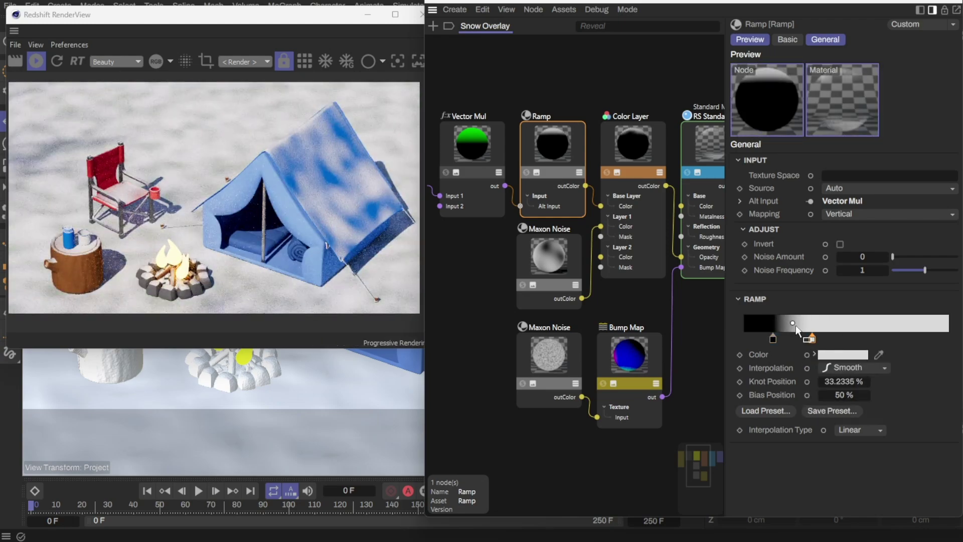
Reduce the opacity Maxon Noise's Overall Scale to 100 and shift both Ramp knots to the left to extend the snow coverage
{"action": "left_click", "coordinate": [549, 255]}
{"action": "left_click_drag", "start_coordinate": [918, 418], "coordinate": [892, 436]}
{"action": "left_click", "coordinate": [553, 151]}
{"action": "left_click_drag", "start_coordinate": [773, 340], "coordinate": [754, 339]}
{"action": "left_click_drag", "start_coordinate": [812, 340], "coordinate": [782, 342]}
Add a Figure primitive to the camping scene and layer the Snow Overlay material over its red material
{"action": "middle_click_drag", "start_coordinate": [269, 403], "coordinate": [276, 412], "text": "alt"}
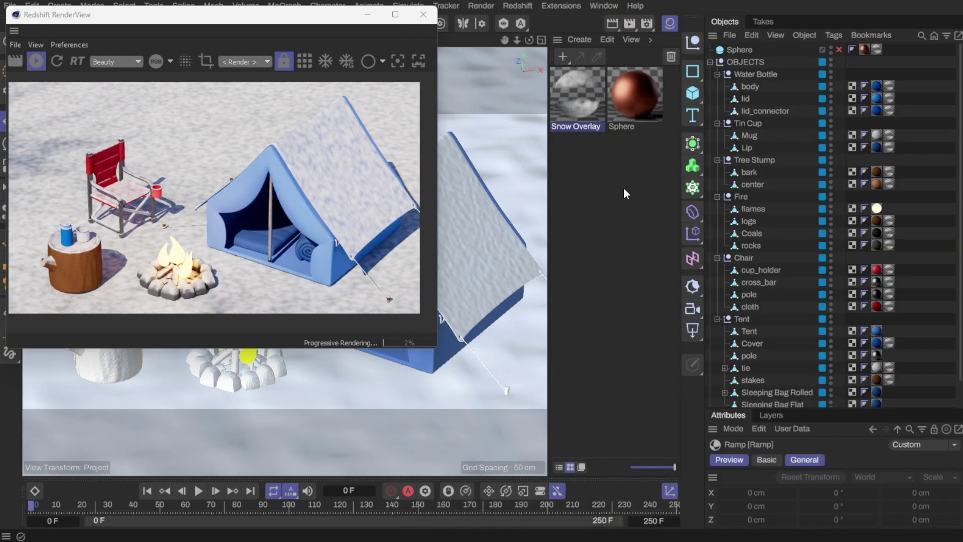
{"action": "left_click", "coordinate": [624, 193]}
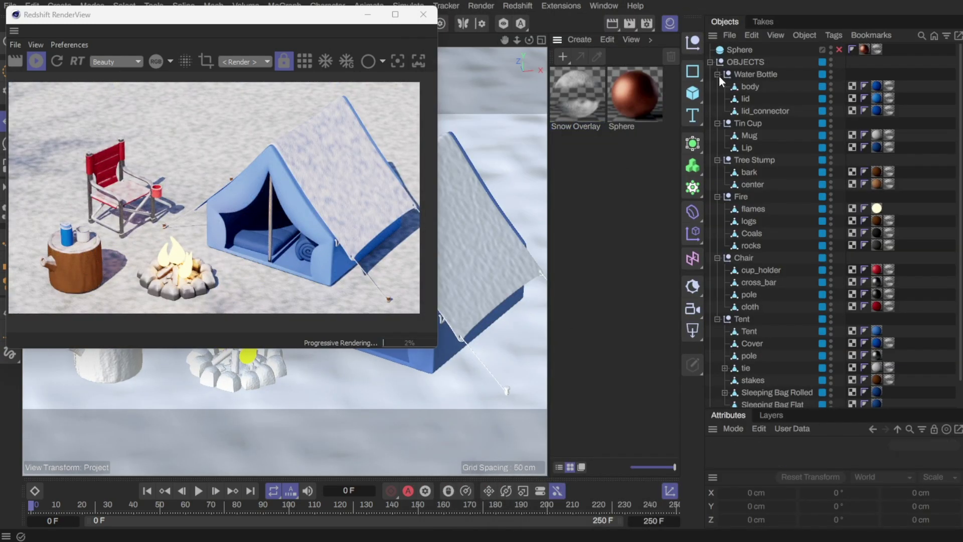
{"action": "left_click", "coordinate": [711, 62]}
{"action": "left_click", "coordinate": [699, 99]}
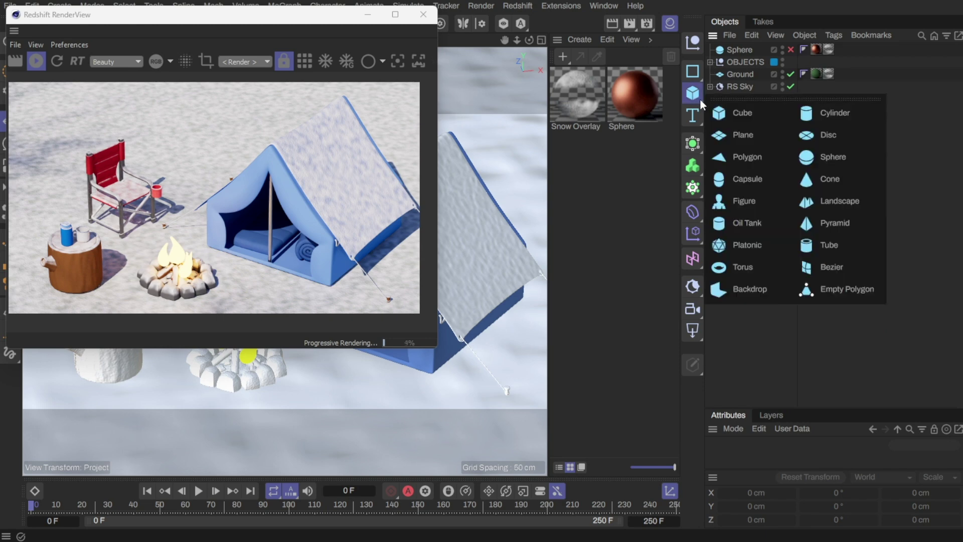
{"action": "left_click", "coordinate": [761, 203]}
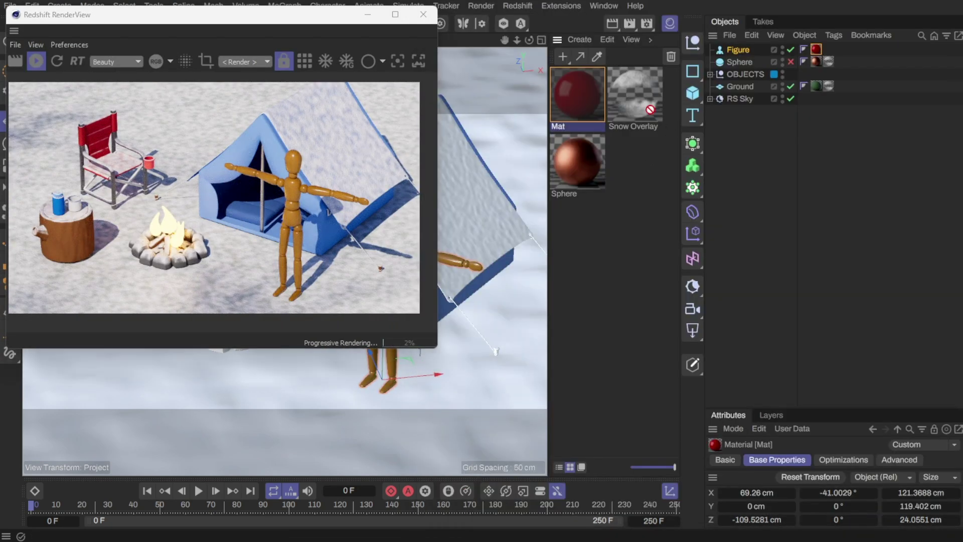
{"action": "left_click_drag", "start_coordinate": [735, 52], "coordinate": [736, 49]}
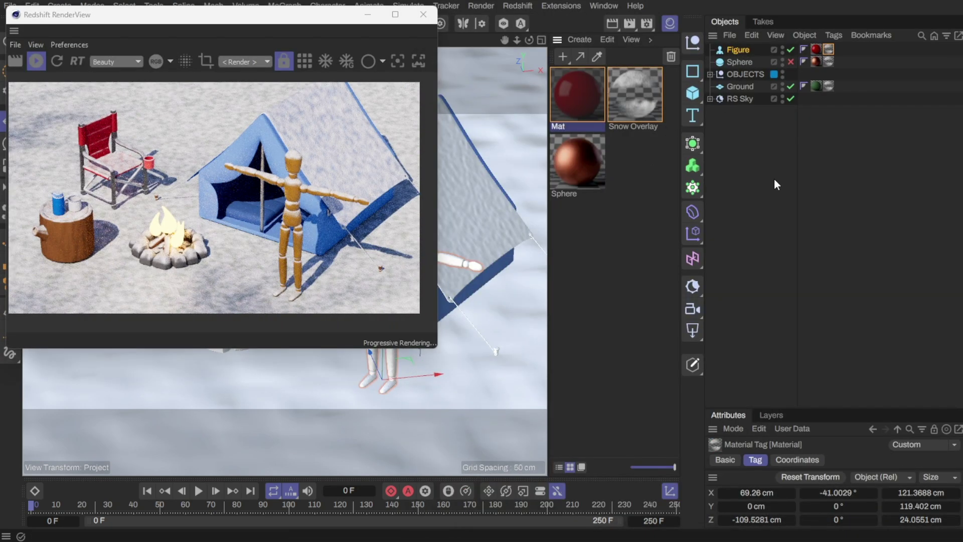
{"action": "mouse_move", "coordinate": [378, 389]}
{"action": "left_mouse_down", "text": "alt"}
{"action": "mouse_move", "coordinate": [370, 389]}
{"action": "mouse_move", "coordinate": [381, 394]}
{"action": "mouse_move", "coordinate": [390, 378]}
{"action": "mouse_move", "coordinate": [384, 386]}
{"action": "left_mouse_up", "text": "alt"}
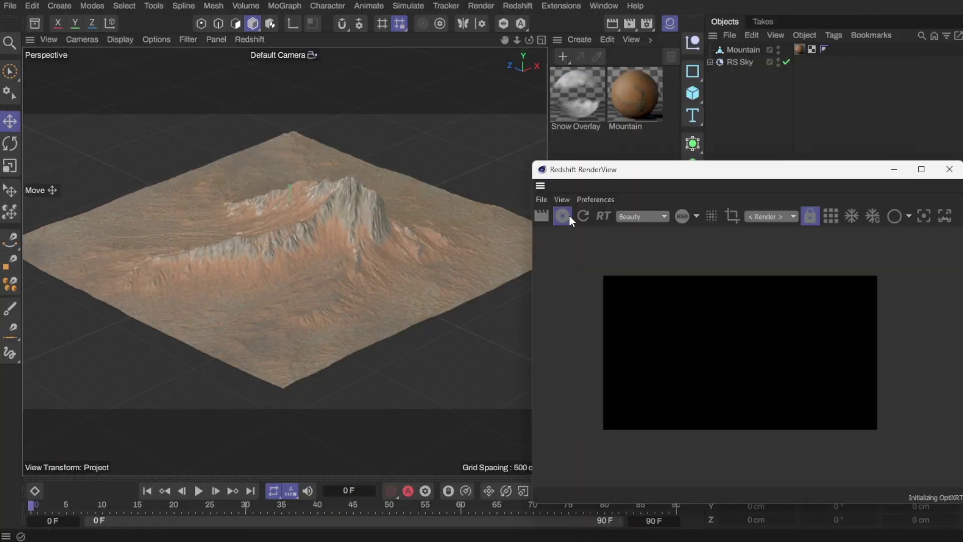
Apply the Snow Overlay material to the Mountain object on top of its existing material in the mountain scene
{"action": "scroll", "coordinate": [692, 291], "scroll_direction": "up", "scroll_amount": 4}
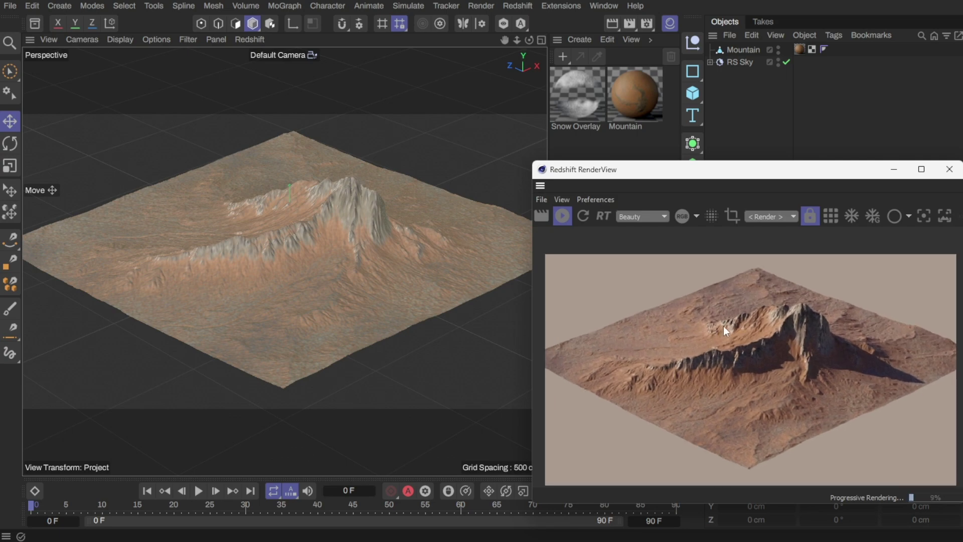
{"action": "mouse_move", "coordinate": [302, 252]}
{"action": "left_mouse_down", "text": "alt"}
{"action": "mouse_move", "coordinate": [317, 267]}
{"action": "mouse_move", "coordinate": [301, 251]}
{"action": "left_mouse_up", "text": "alt"}
{"action": "right_click_drag", "start_coordinate": [214, 242], "coordinate": [320, 246], "text": "alt"}
{"action": "mouse_move", "coordinate": [331, 264]}
{"action": "left_mouse_down", "text": "alt"}
{"action": "mouse_move", "coordinate": [320, 241]}
{"action": "mouse_move", "coordinate": [414, 268]}
{"action": "mouse_move", "coordinate": [339, 268]}
{"action": "mouse_move", "coordinate": [338, 254]}
{"action": "left_mouse_up", "text": "alt"}
{"action": "right_click_drag", "start_coordinate": [339, 258], "coordinate": [340, 236], "text": "alt"}
{"action": "left_click_drag", "start_coordinate": [639, 170], "coordinate": [538, 184]}
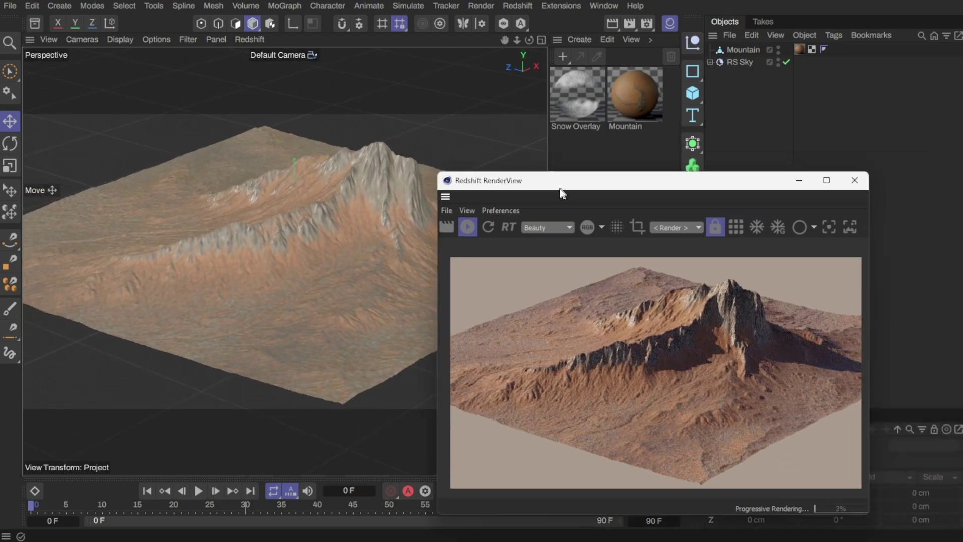
{"action": "left_click_drag", "start_coordinate": [574, 96], "coordinate": [741, 52]}
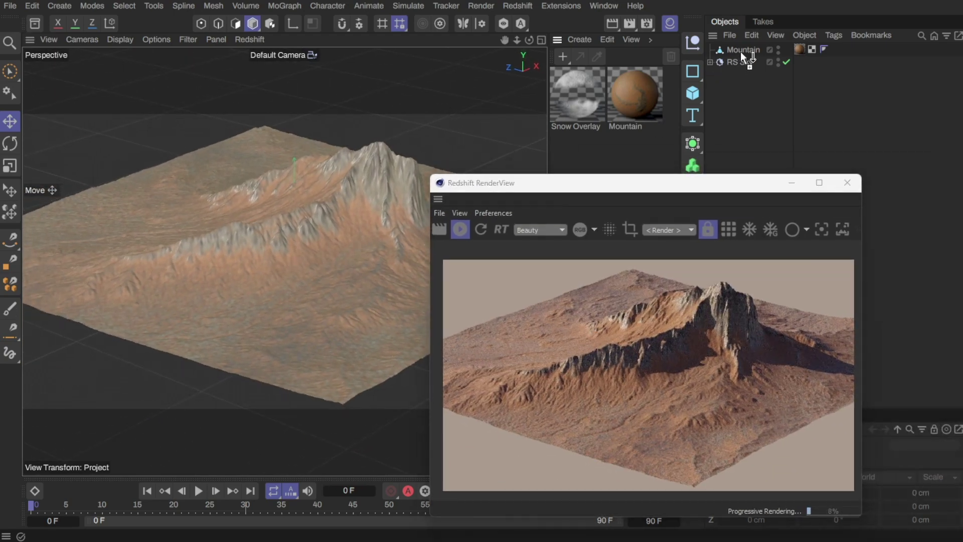
{"action": "left_click_drag", "start_coordinate": [686, 183], "coordinate": [255, 35]}
Shift the Snow Overlay's Ramp knot to the right to expose steep rock, and set the opacity Maxon Noise's Overall Scale to 500
{"action": "double_click", "coordinate": [581, 107]}
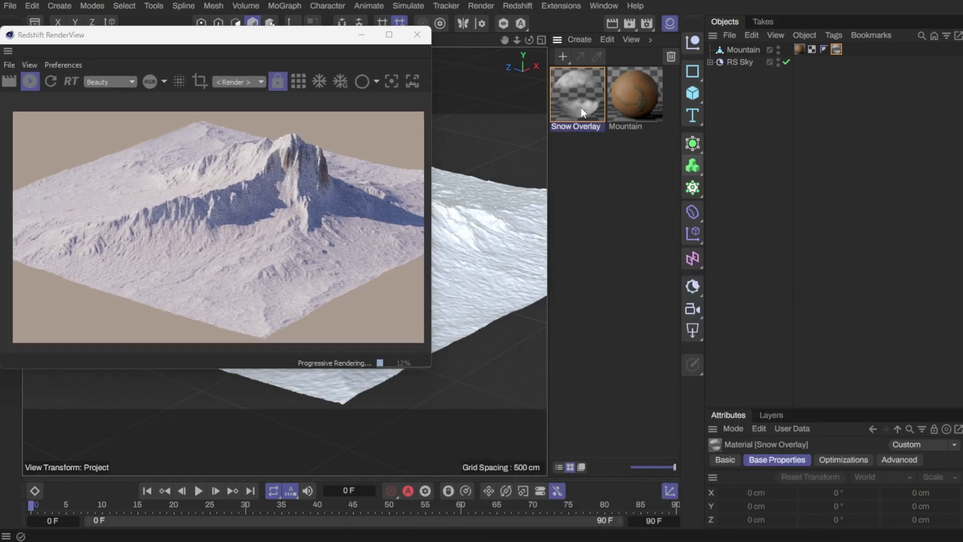
{"action": "left_click_drag", "start_coordinate": [755, 339], "coordinate": [805, 341]}
{"action": "left_click", "coordinate": [549, 256]}
{"action": "left_click_drag", "start_coordinate": [890, 376], "coordinate": [838, 375]}
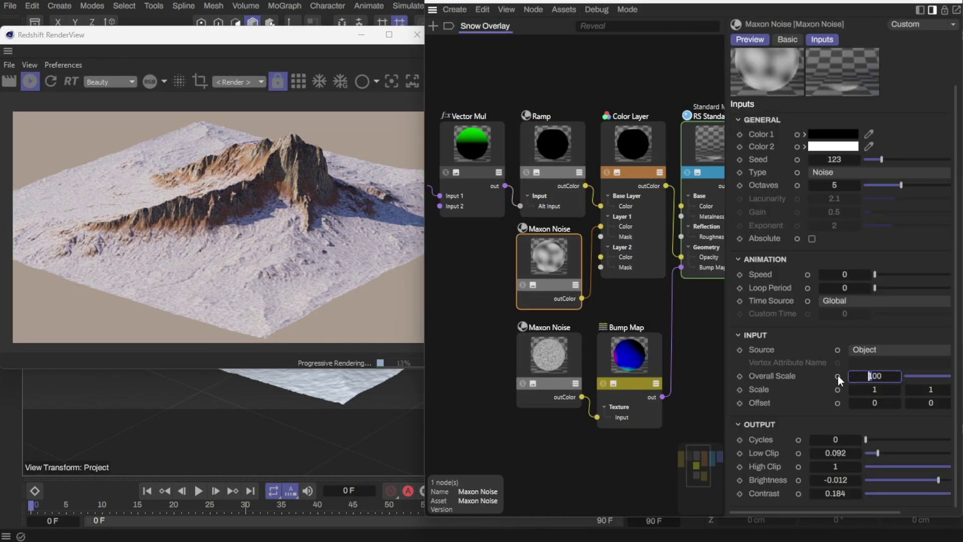
{"action": "type", "text": "500"}
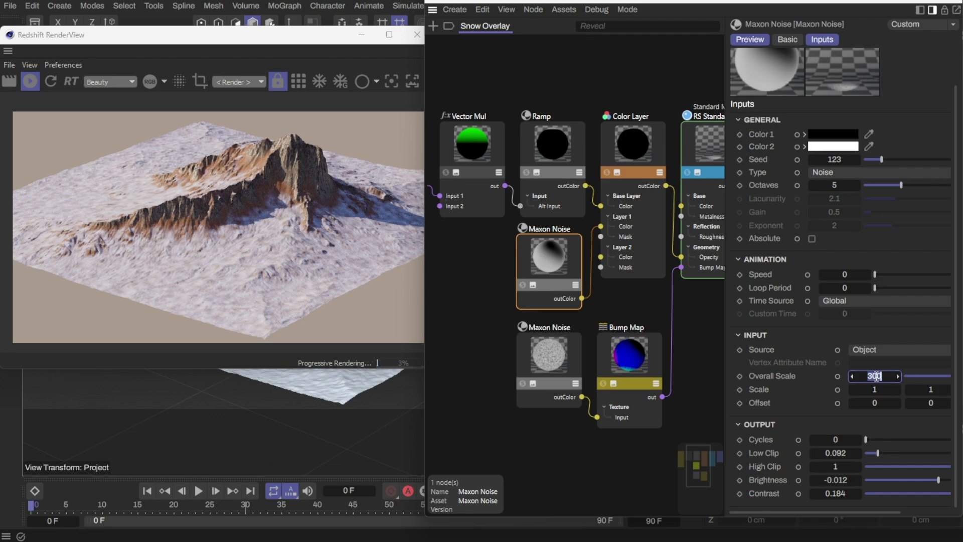
{"action": "key", "text": "Return"}
Set the Ramp's black knot to about 23 % and check the snow coverage on a closer view of the mountain
{"action": "left_click", "coordinate": [552, 164]}
{"action": "mouse_move", "coordinate": [811, 340]}
{"action": "left_mouse_down"}
{"action": "mouse_move", "coordinate": [823, 341]}
{"action": "mouse_move", "coordinate": [778, 340]}
{"action": "mouse_move", "coordinate": [807, 340]}
{"action": "mouse_move", "coordinate": [792, 340]}
{"action": "left_mouse_up"}
{"action": "left_click_drag", "start_coordinate": [354, 383], "coordinate": [311, 379], "text": "alt"}
{"action": "right_click_drag", "start_coordinate": [309, 377], "coordinate": [408, 442], "text": "alt"}
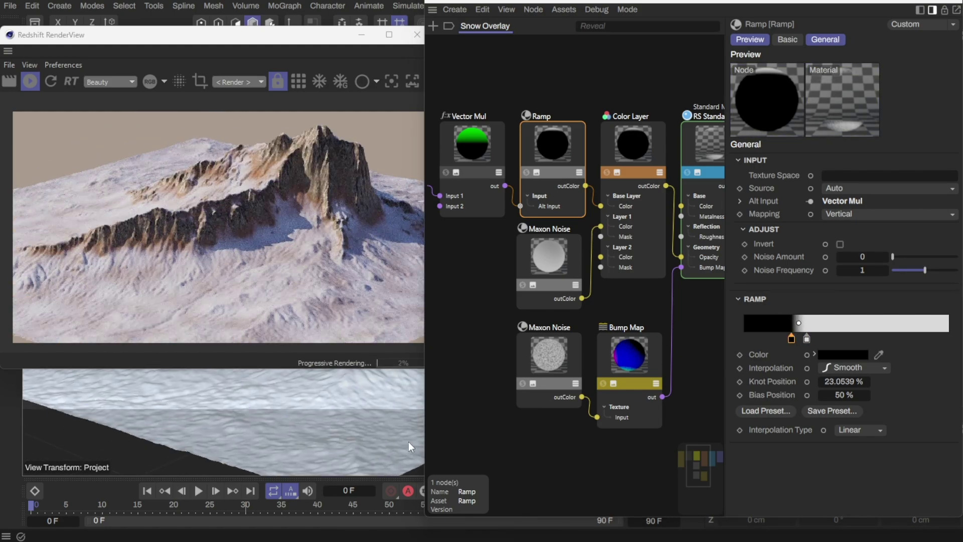
{"action": "middle_click_drag", "start_coordinate": [300, 405], "coordinate": [351, 421], "text": "alt"}
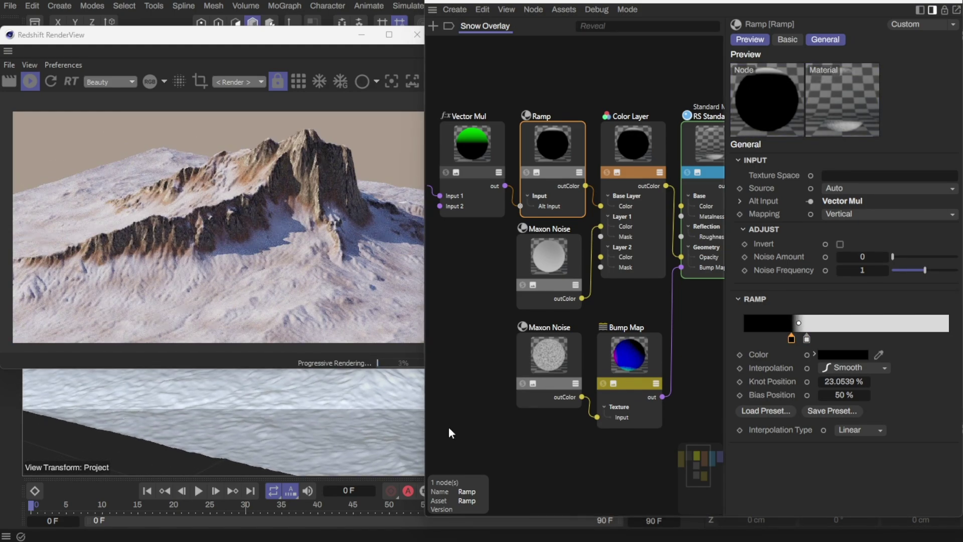
{"action": "left_click_drag", "start_coordinate": [424, 418], "coordinate": [427, 418]}
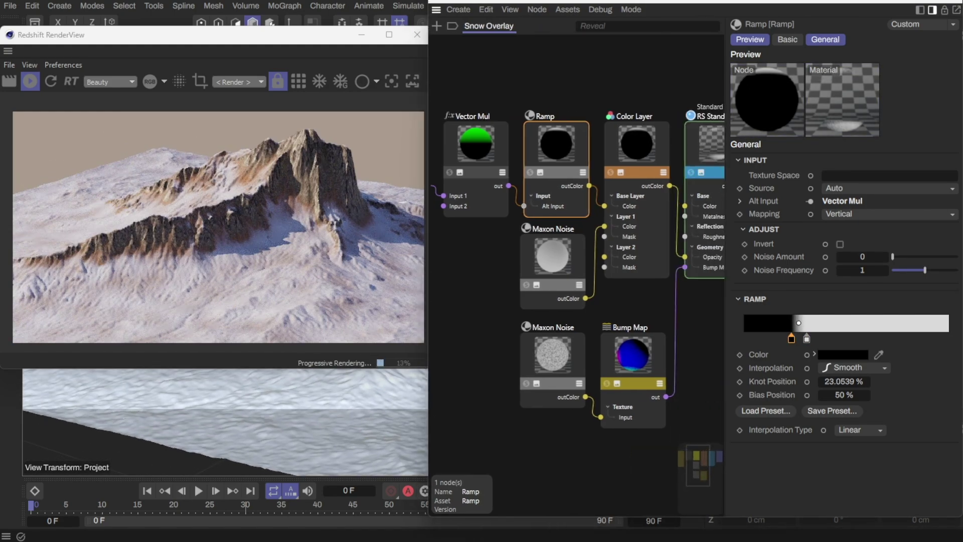
{"action": "key", "text": "h"}
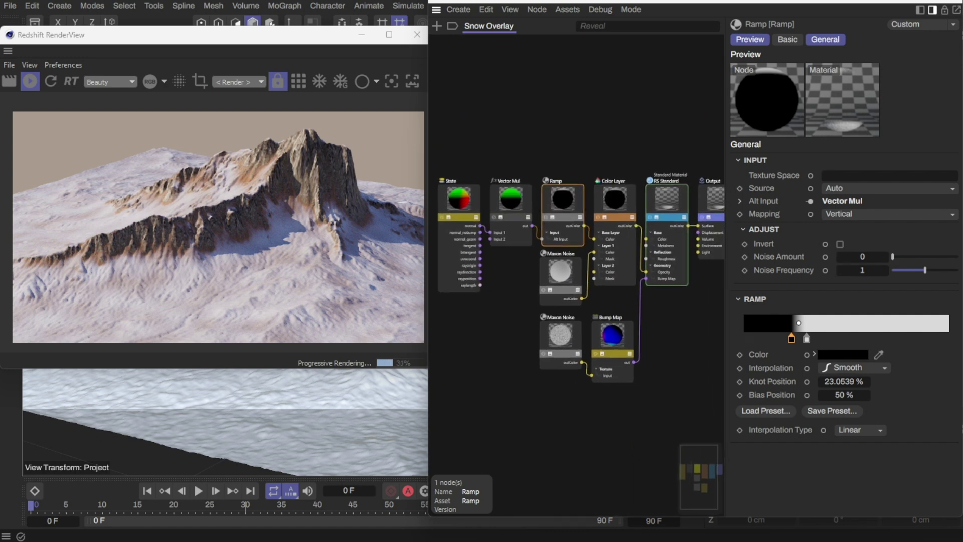